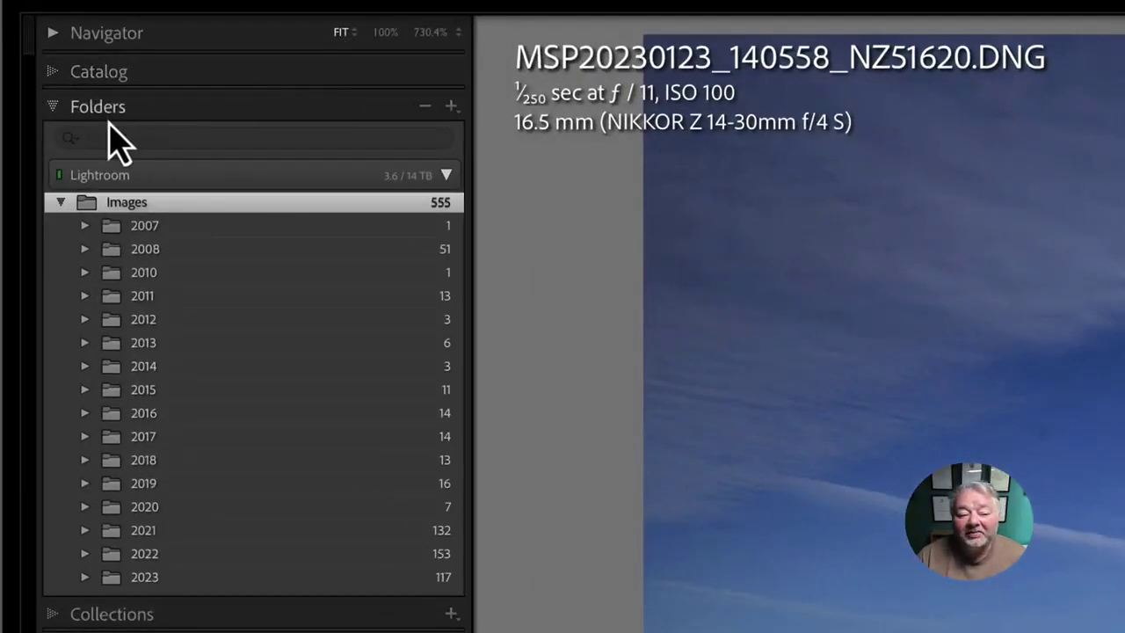
Collapse Folders, expand the Navigator panel, and set the photo view to FILL
{"action": "left_click", "coordinate": [51, 110]}
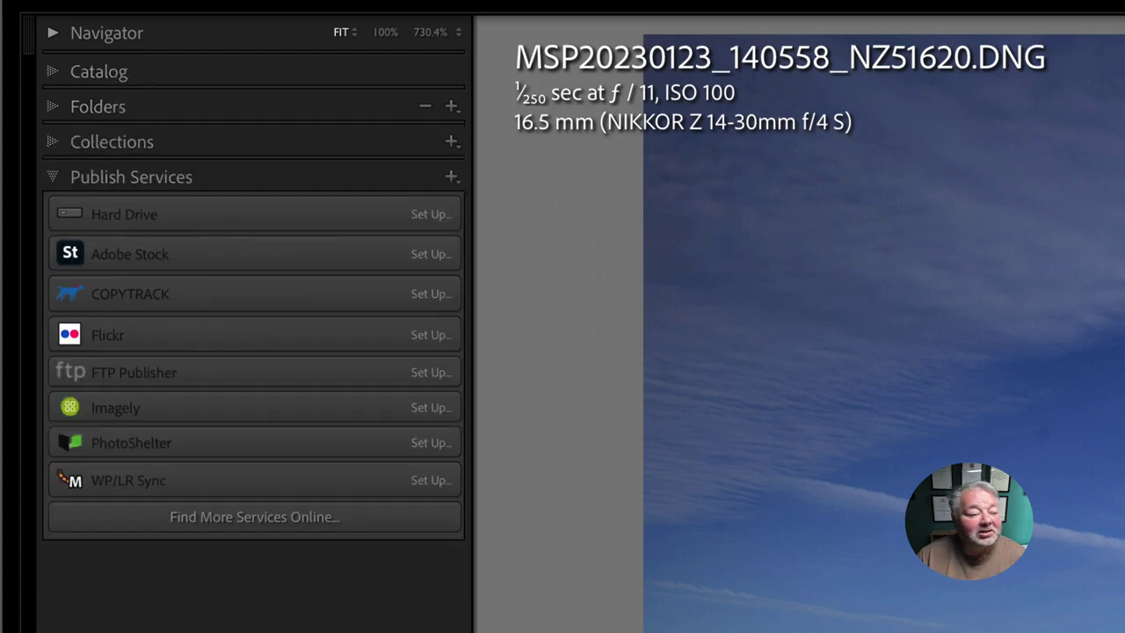
{"action": "left_click", "coordinate": [51, 34]}
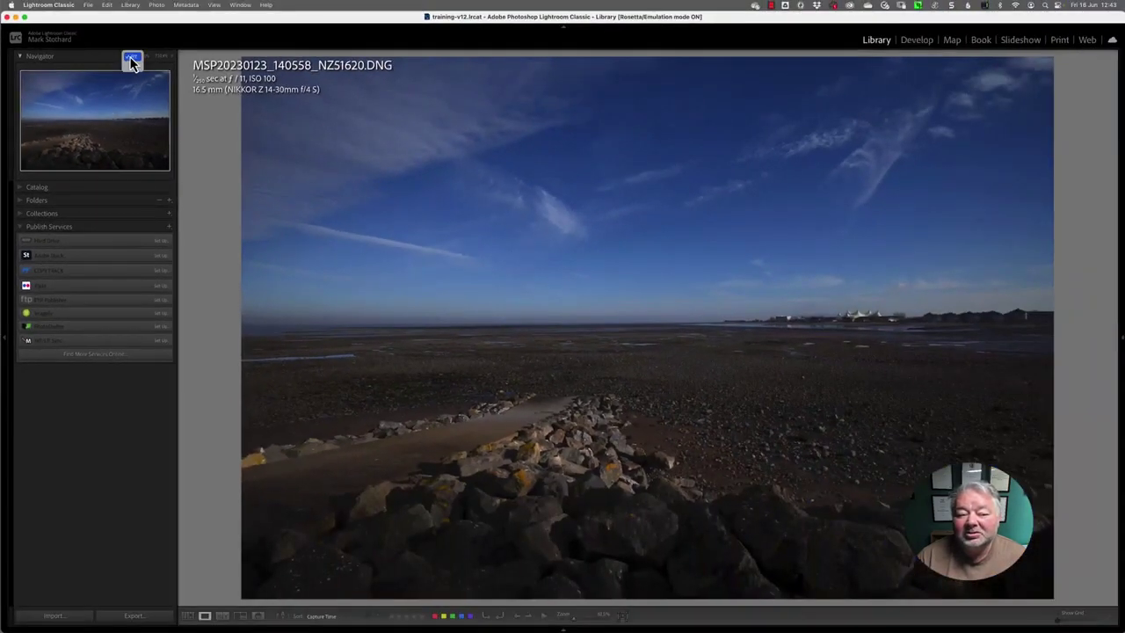
{"action": "left_click", "coordinate": [306, 40]}
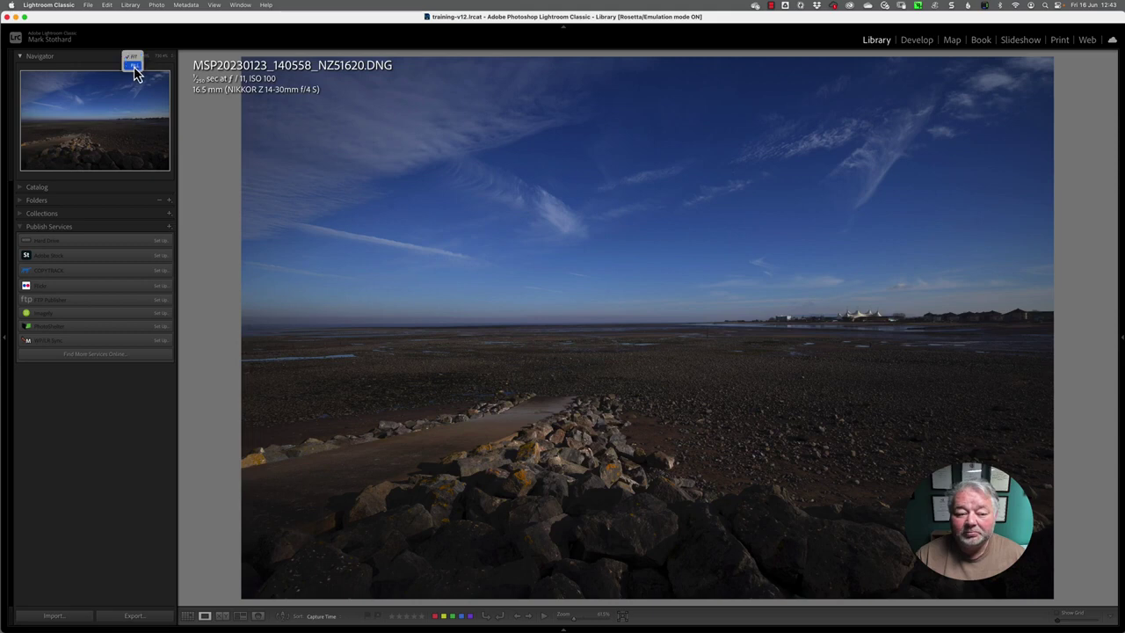
{"action": "left_click", "coordinate": [133, 66]}
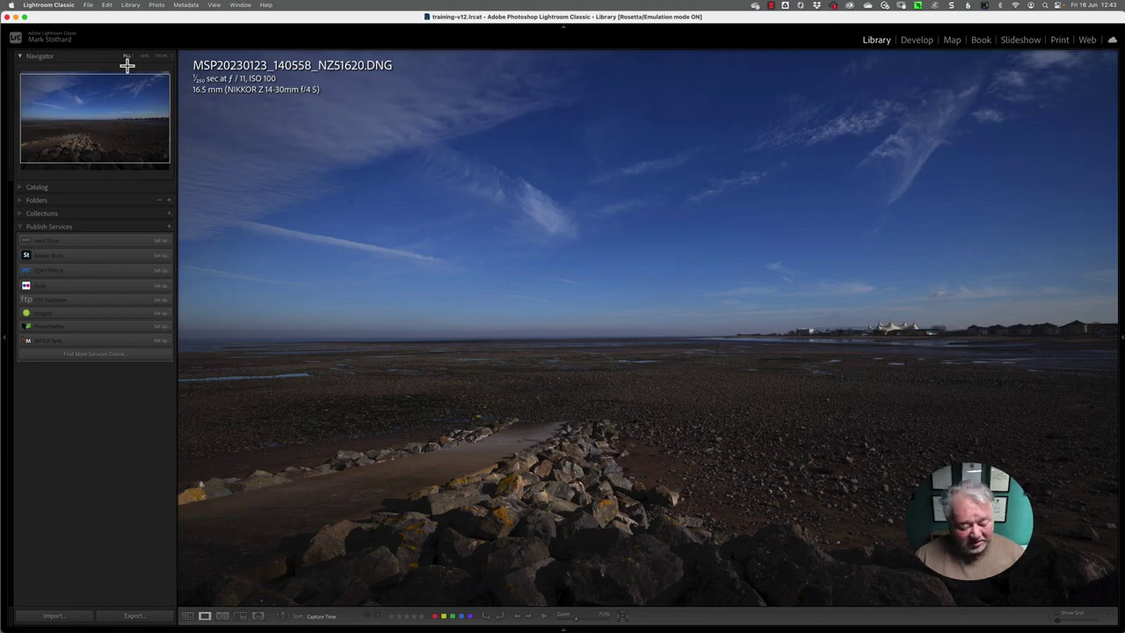
Toggle the side panels off and back on, then collapse the histogram and metadata panel
{"action": "key", "text": "Tab"}
{"action": "key", "text": "Tab"}
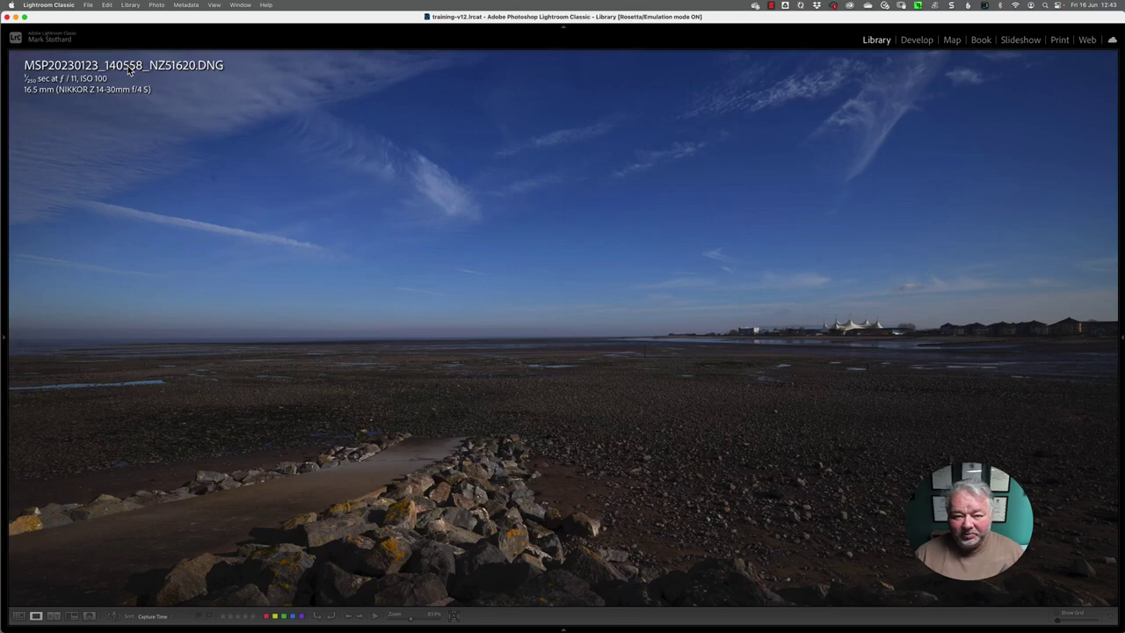
{"action": "key", "text": "Tab"}
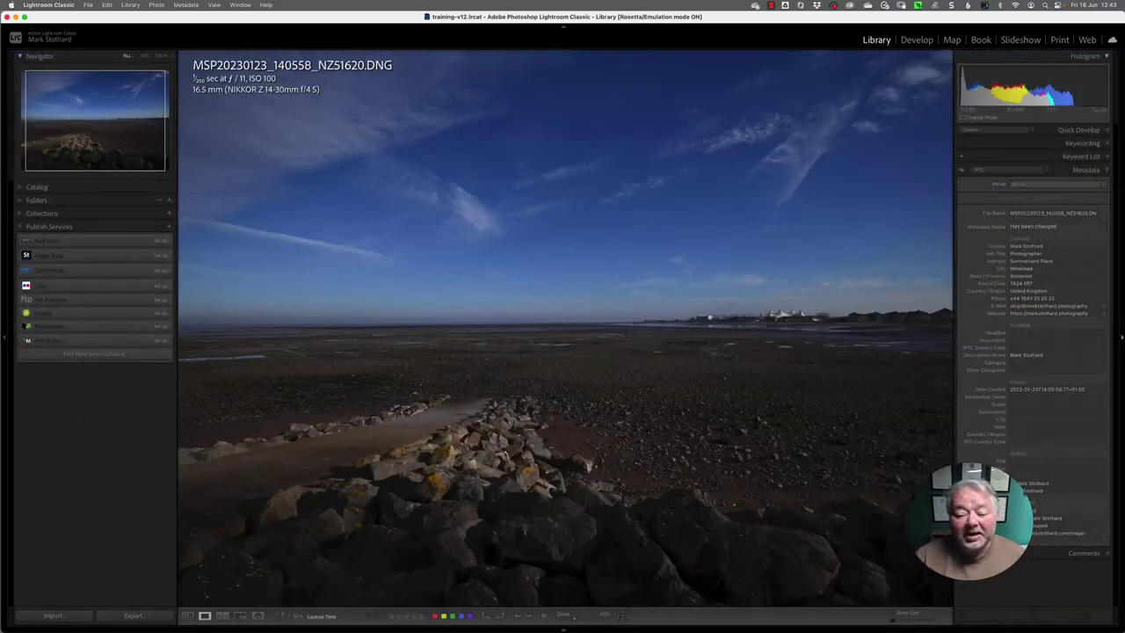
{"action": "left_click", "coordinate": [1120, 345]}
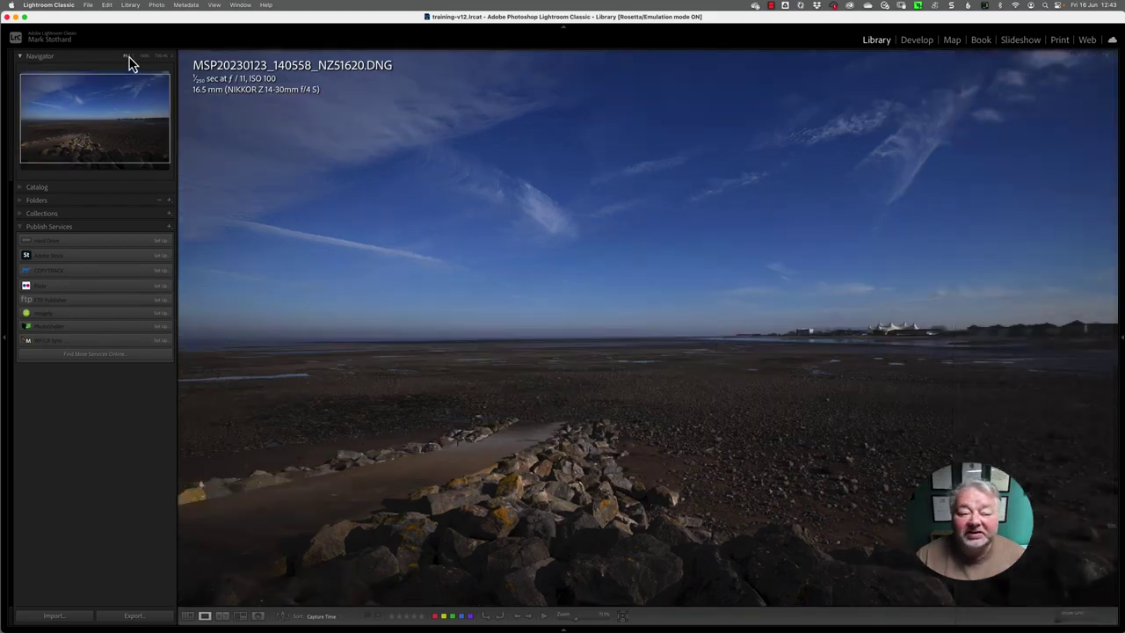
Switch to the Grid view, then set the Navigator view to FIT
{"action": "key", "text": "g"}
{"action": "left_click", "coordinate": [129, 60]}
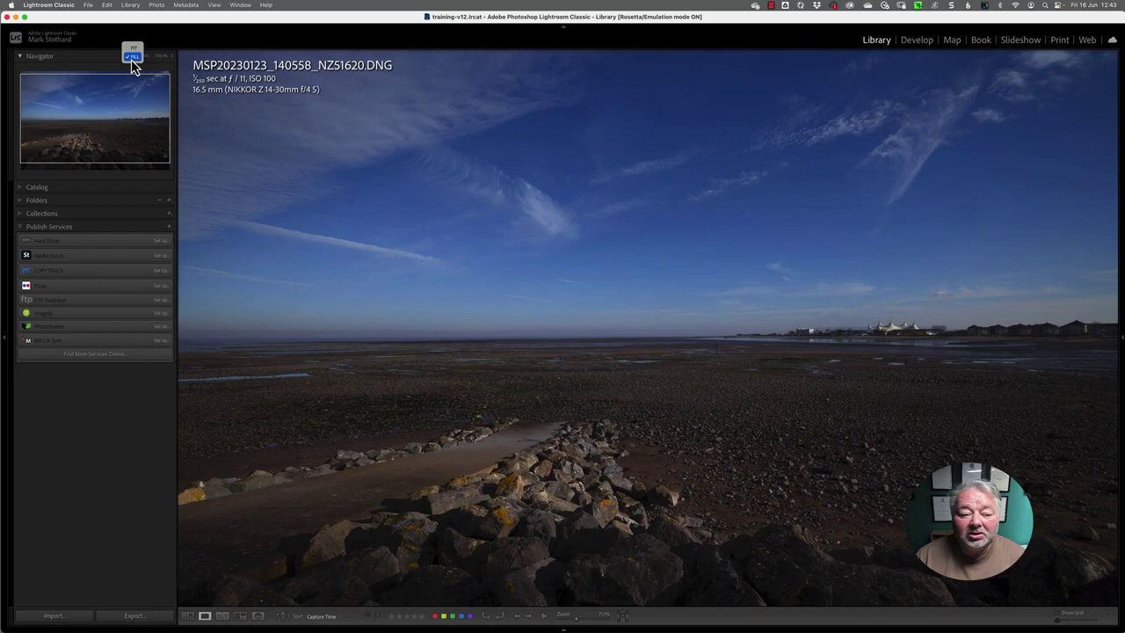
{"action": "left_click", "coordinate": [133, 53]}
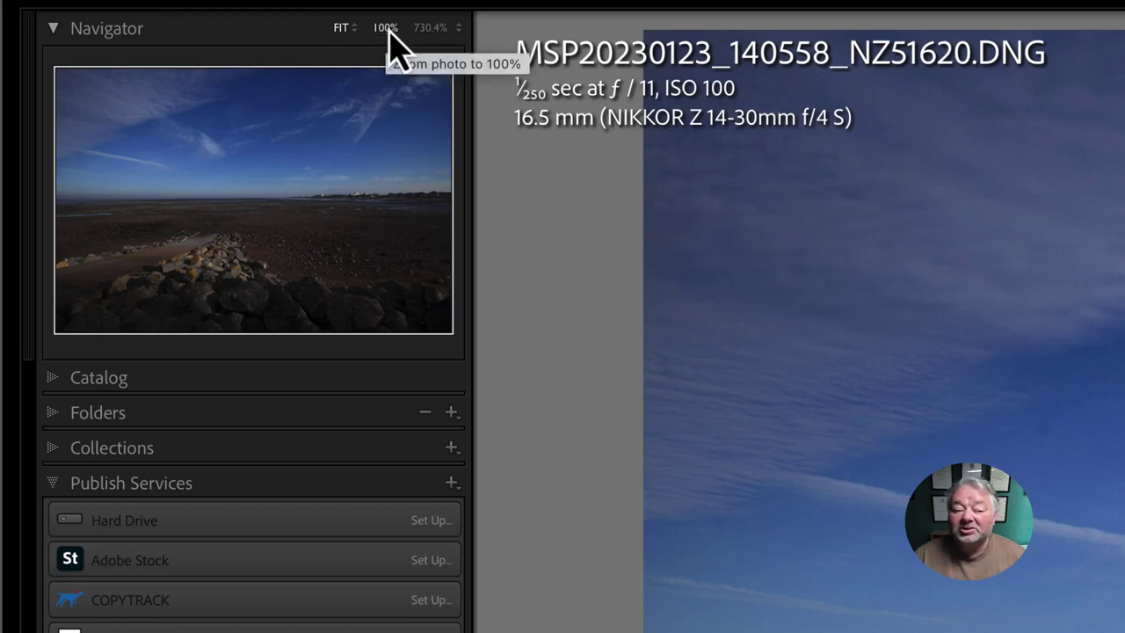
View the beach photo at 100% in the Navigator, then return it to FIT
{"action": "left_click", "coordinate": [387, 30]}
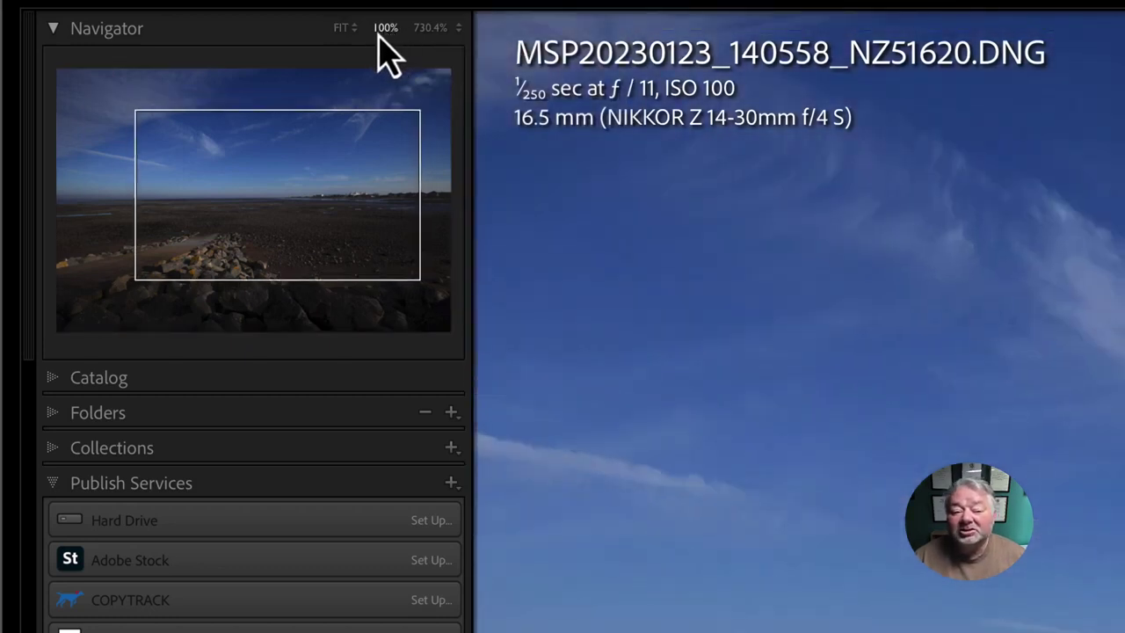
{"action": "left_click", "coordinate": [347, 29]}
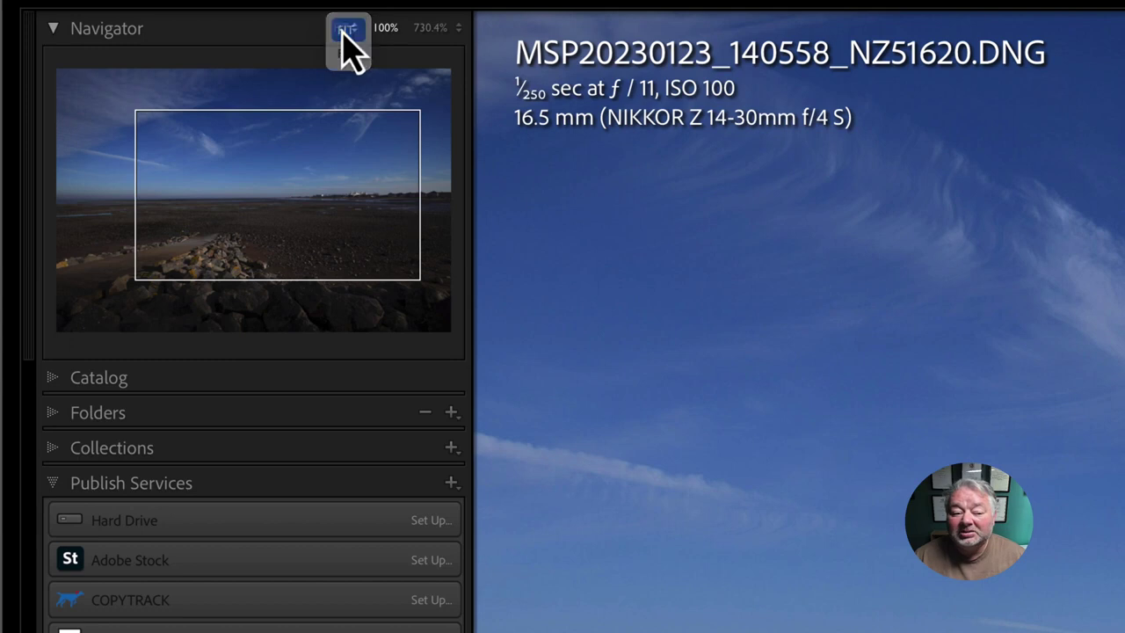
{"action": "left_click", "coordinate": [345, 32]}
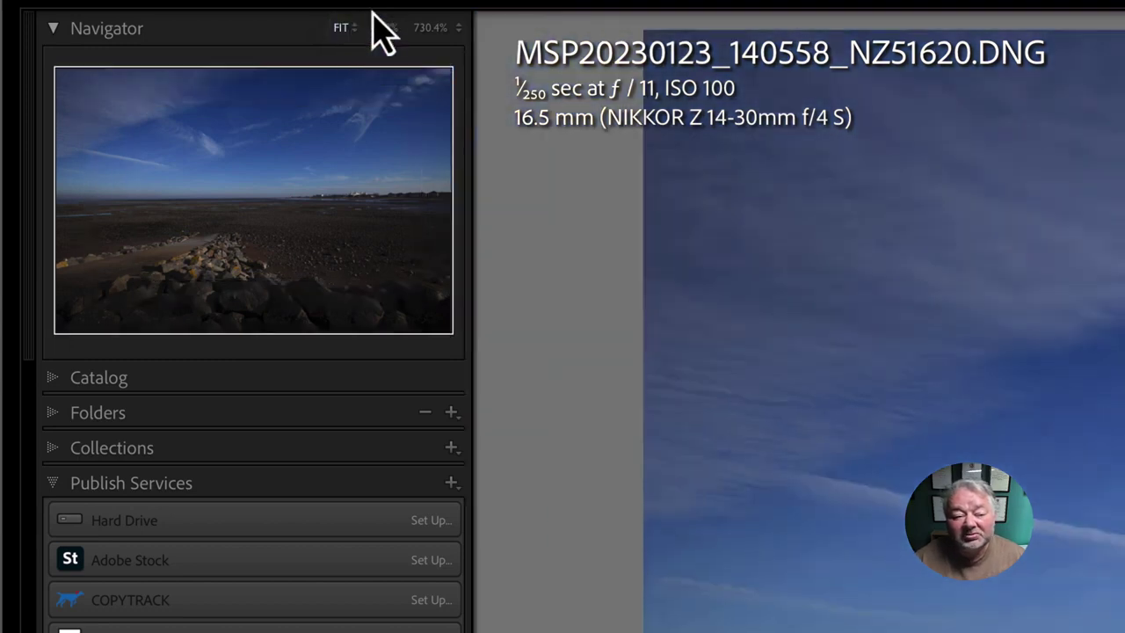
Try 50% and 100% from the Navigator zoom list, ending at 50%
{"action": "left_click", "coordinate": [459, 29]}
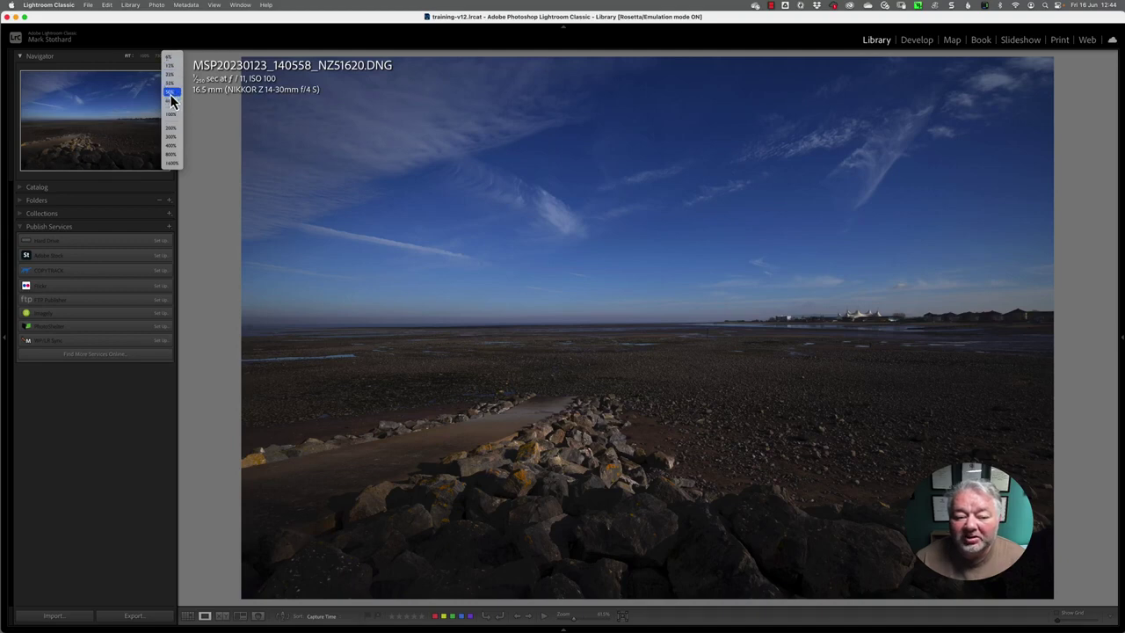
{"action": "left_click", "coordinate": [171, 95]}
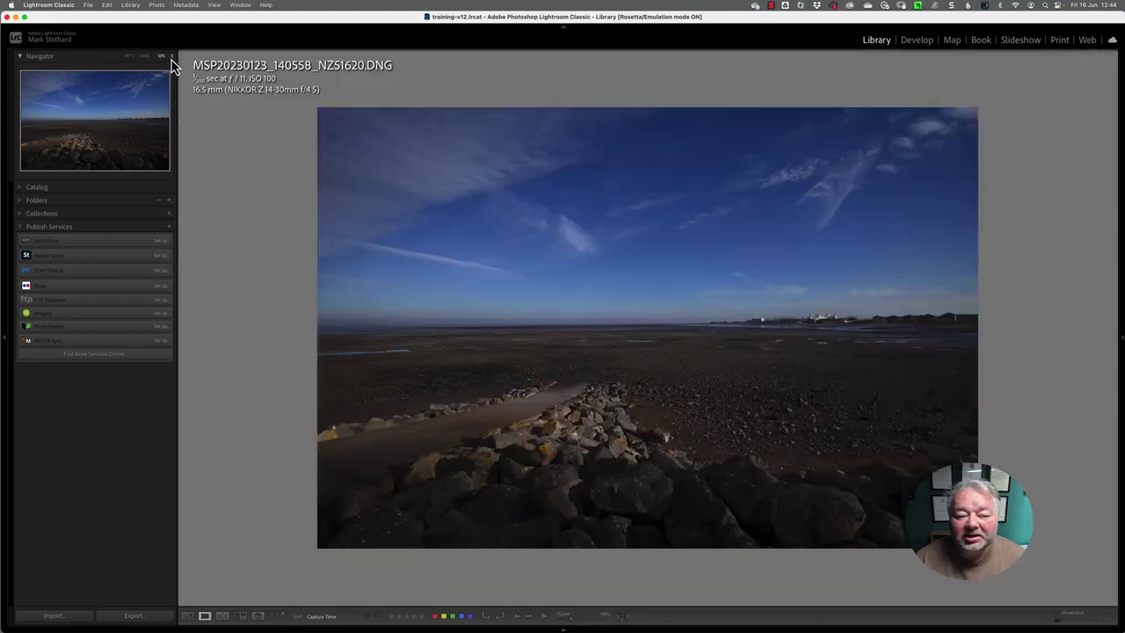
{"action": "left_click", "coordinate": [172, 56]}
{"action": "left_click", "coordinate": [179, 95]}
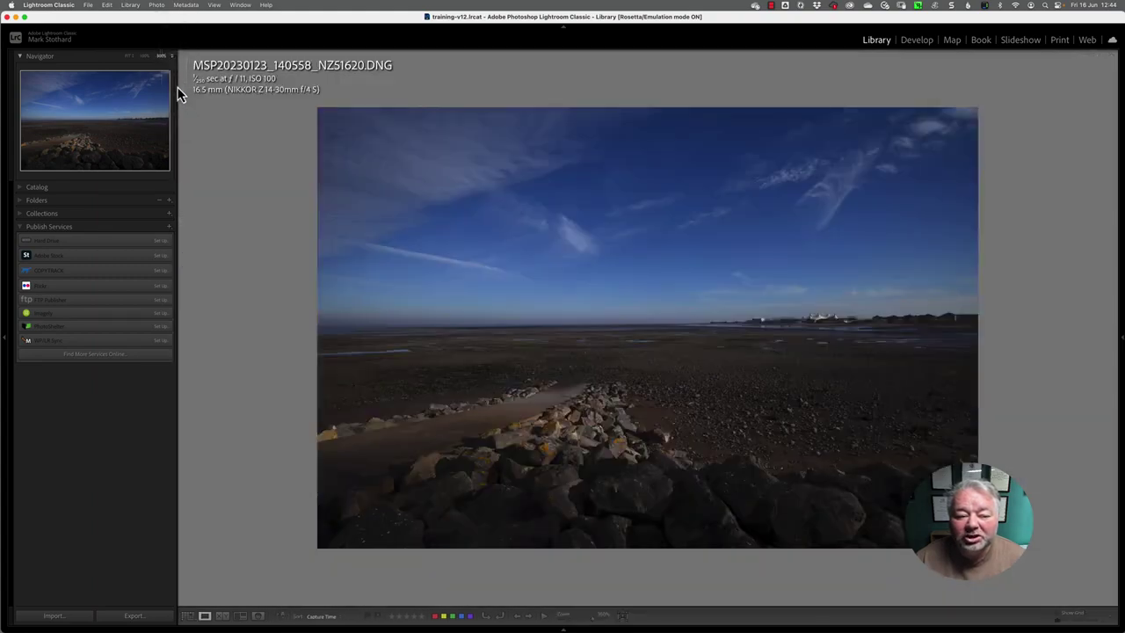
{"action": "left_click", "coordinate": [173, 58]}
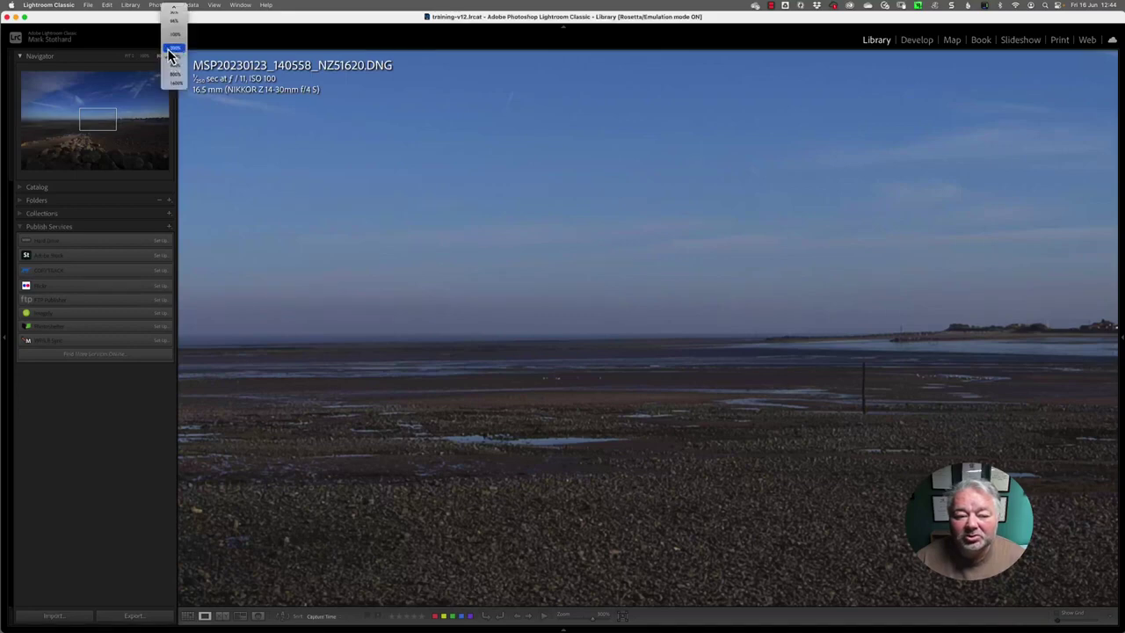
{"action": "left_click", "coordinate": [173, 58]}
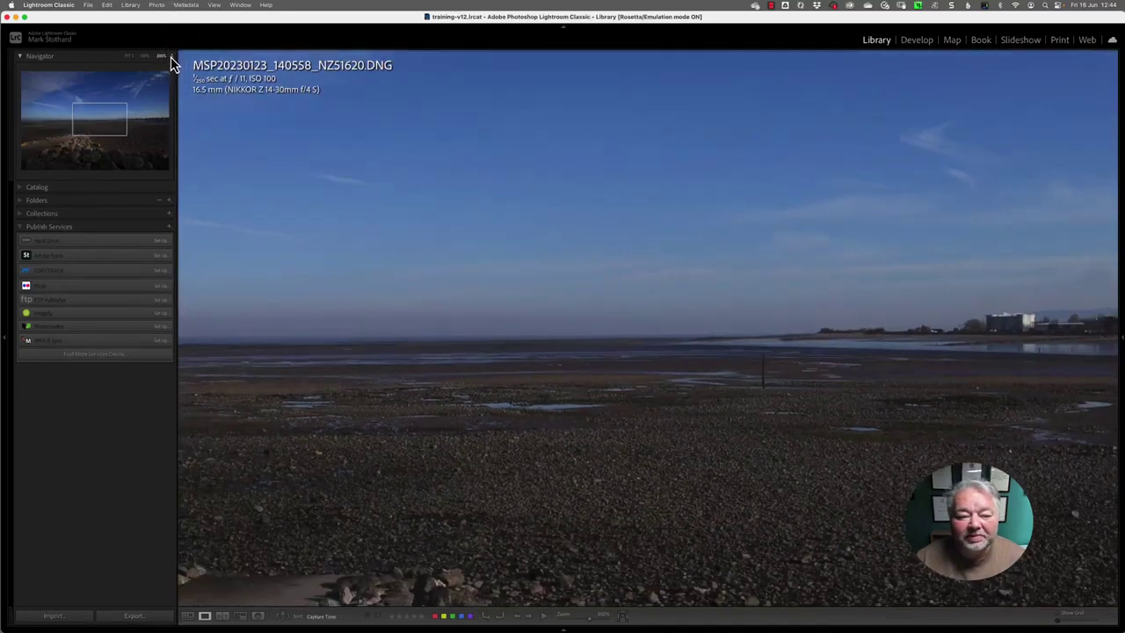
{"action": "left_click", "coordinate": [171, 57]}
{"action": "left_click", "coordinate": [175, 28]}
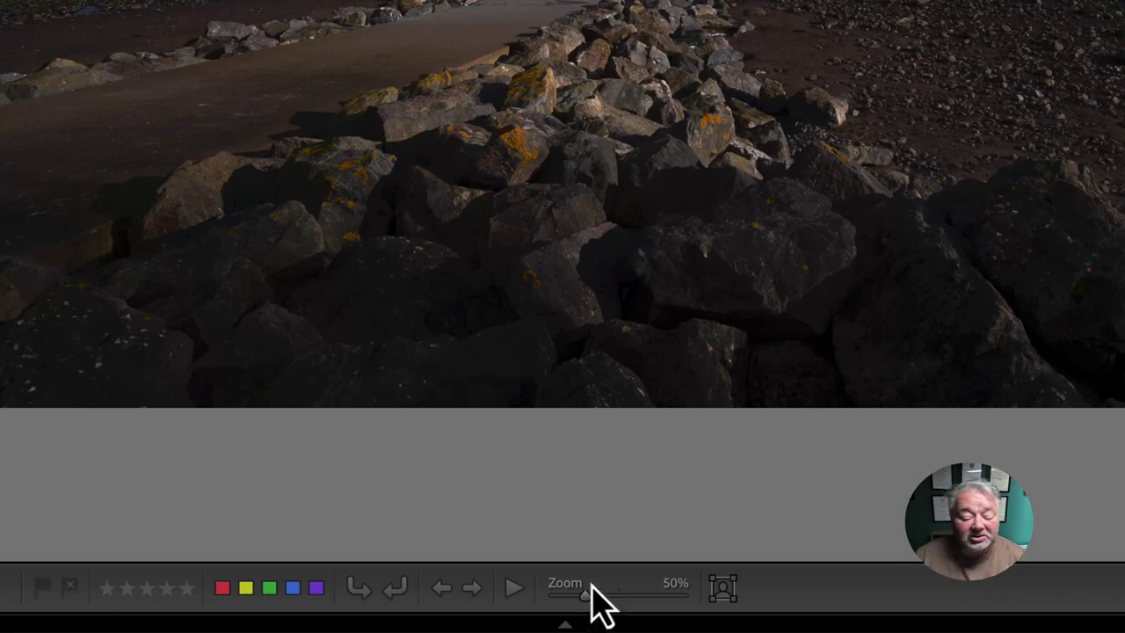
Drag the toolbar Zoom slider to about 87%, then on to about 126%
{"action": "mouse_move", "coordinate": [587, 597]}
{"action": "left_mouse_down"}
{"action": "mouse_move", "coordinate": [609, 599]}
{"action": "mouse_move", "coordinate": [592, 603]}
{"action": "left_mouse_up"}
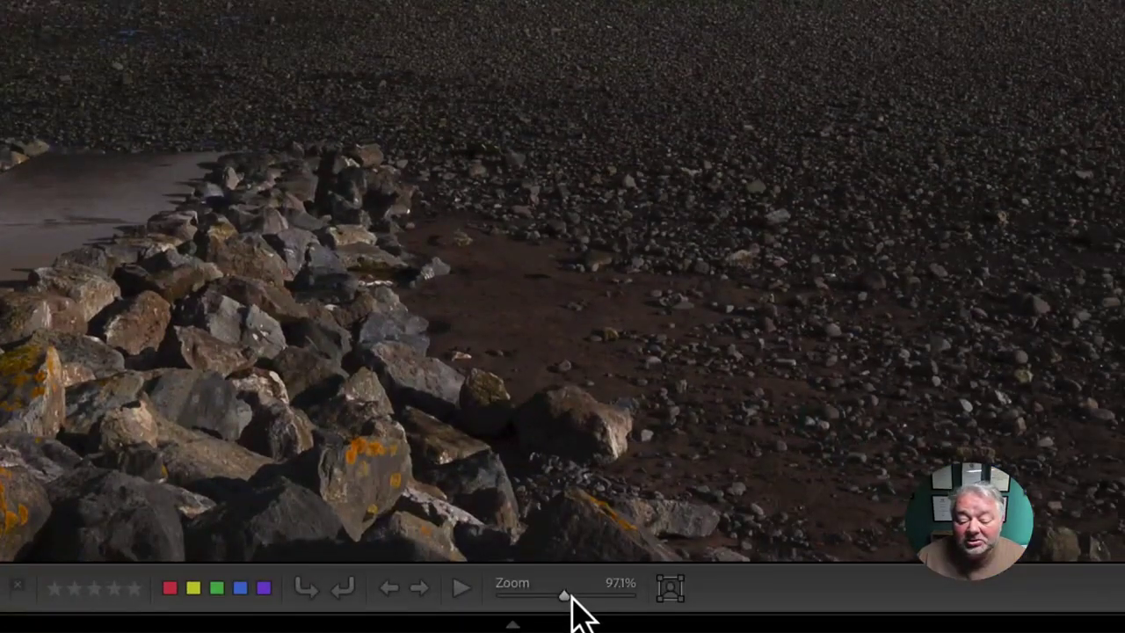
{"action": "mouse_move", "coordinate": [570, 601]}
{"action": "left_mouse_down"}
{"action": "mouse_move", "coordinate": [545, 608]}
{"action": "mouse_move", "coordinate": [571, 607]}
{"action": "left_mouse_up"}
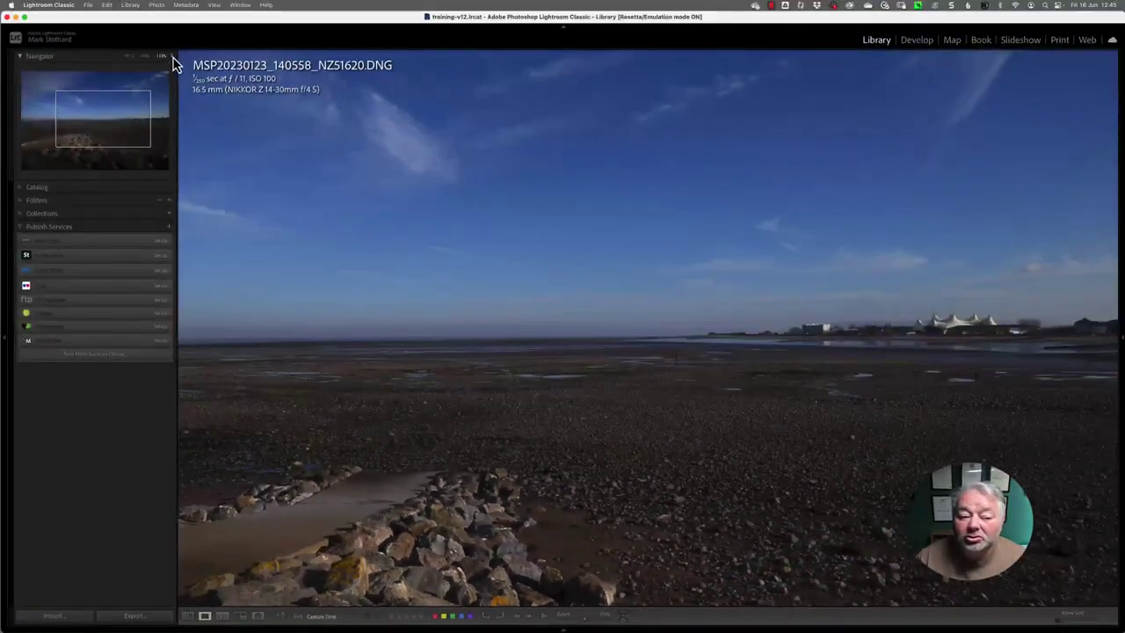
Fit the photo in view, then click-zoom the horizon in and out several times
{"action": "left_click", "coordinate": [162, 56]}
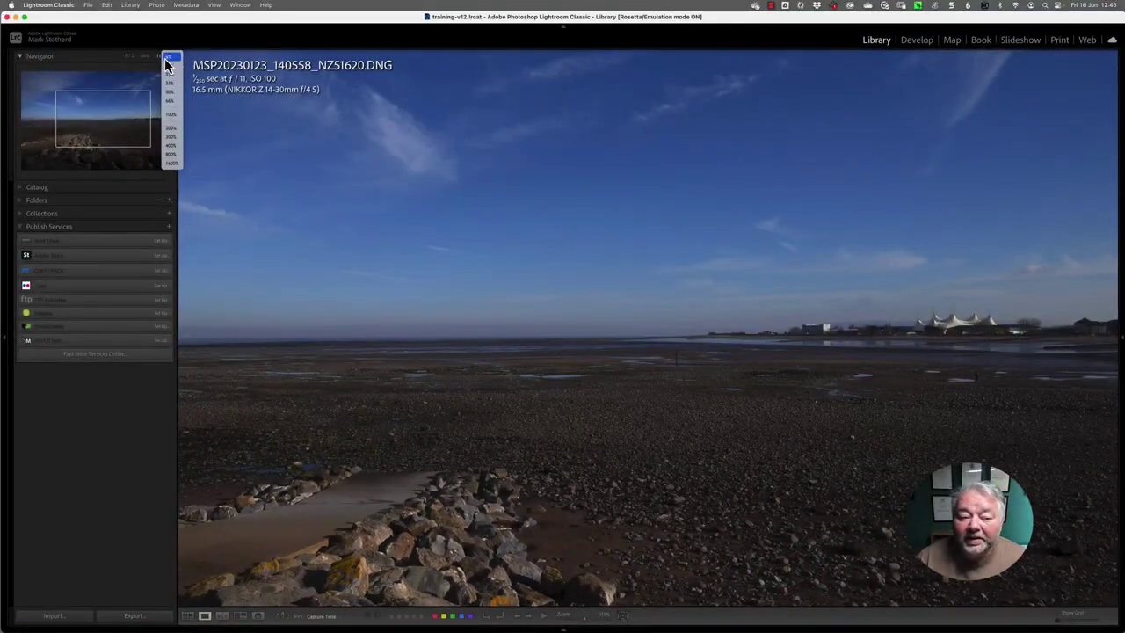
{"action": "left_click", "coordinate": [131, 61]}
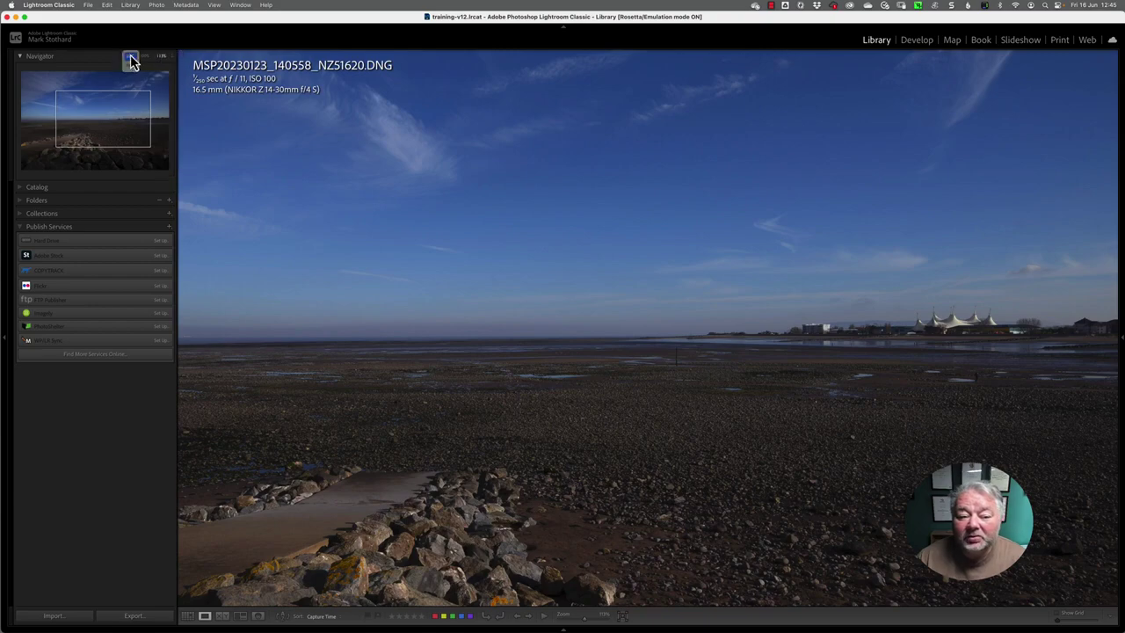
{"action": "left_click", "coordinate": [131, 59]}
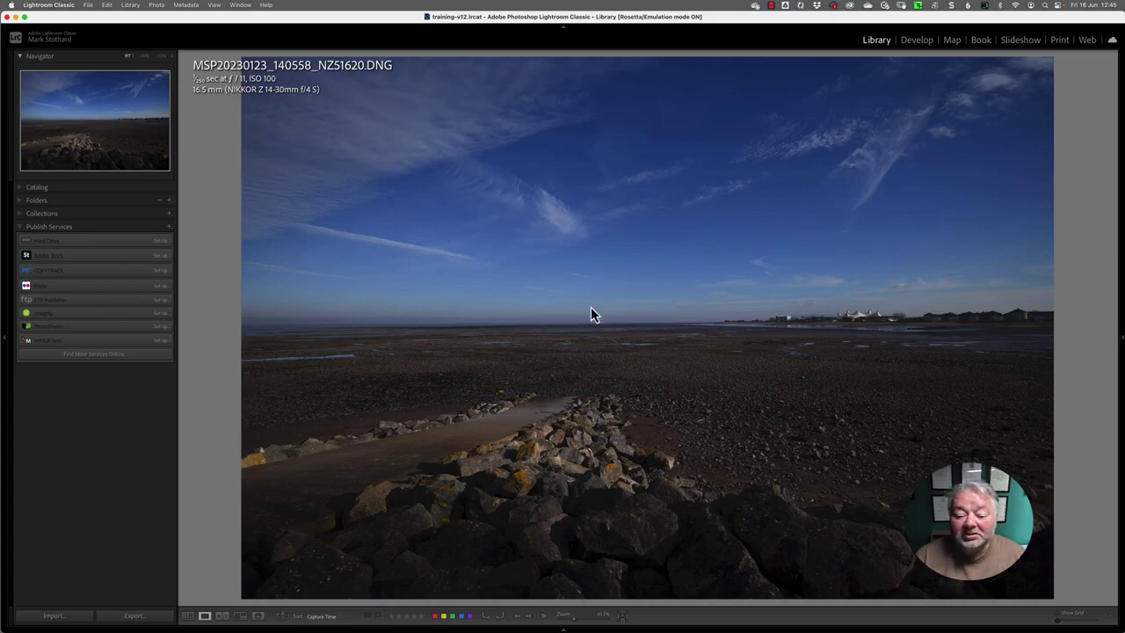
{"action": "left_click", "coordinate": [613, 308]}
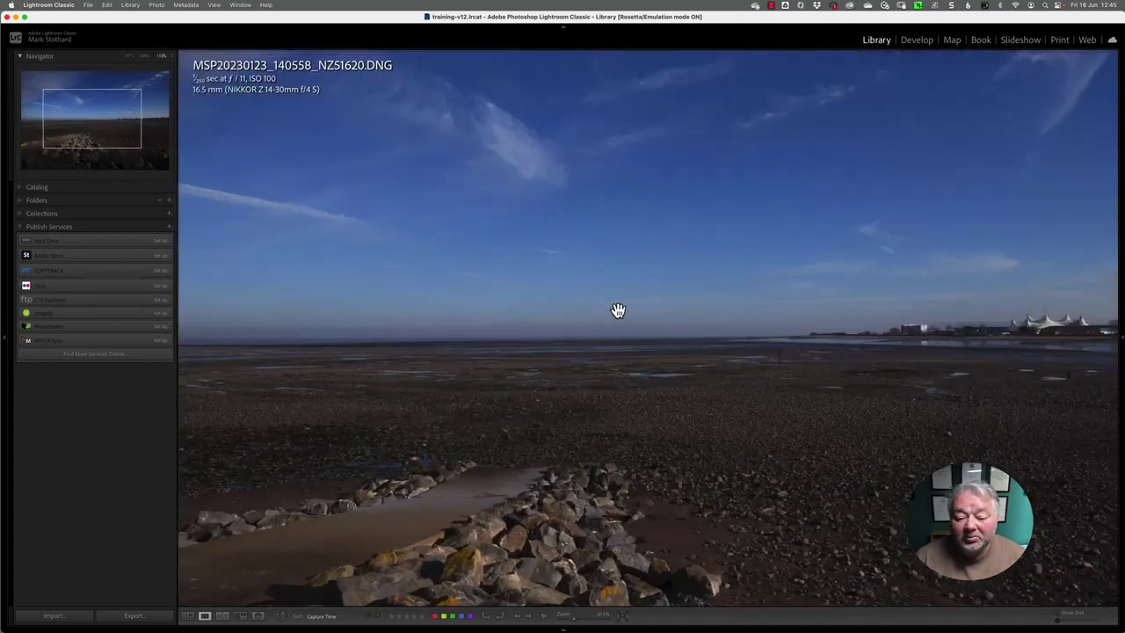
{"action": "left_click", "coordinate": [616, 311]}
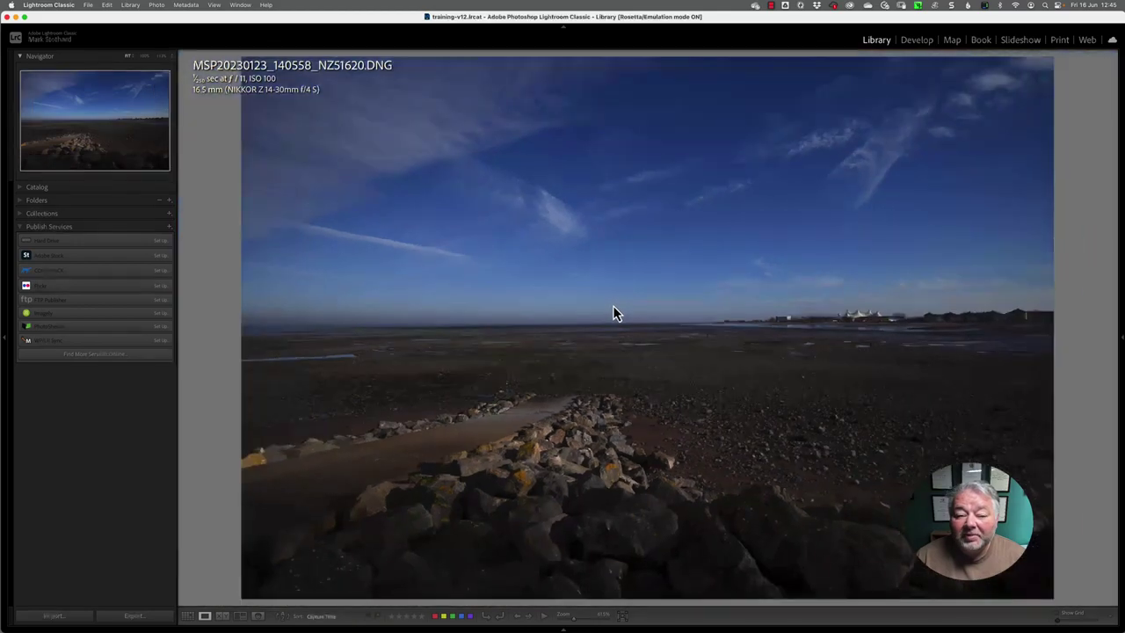
{"action": "left_click", "coordinate": [612, 307]}
{"action": "left_click", "coordinate": [617, 313]}
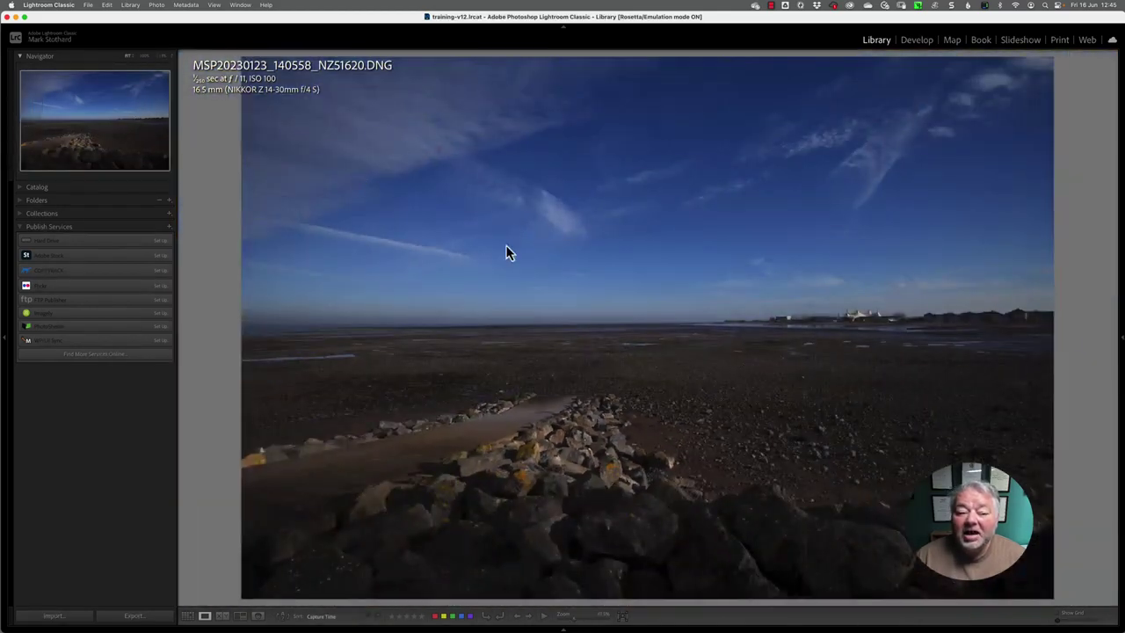
Choose a larger preset zoom ratio, click to zoom in, and pan to frame sky and rocks
{"action": "left_click", "coordinate": [171, 58]}
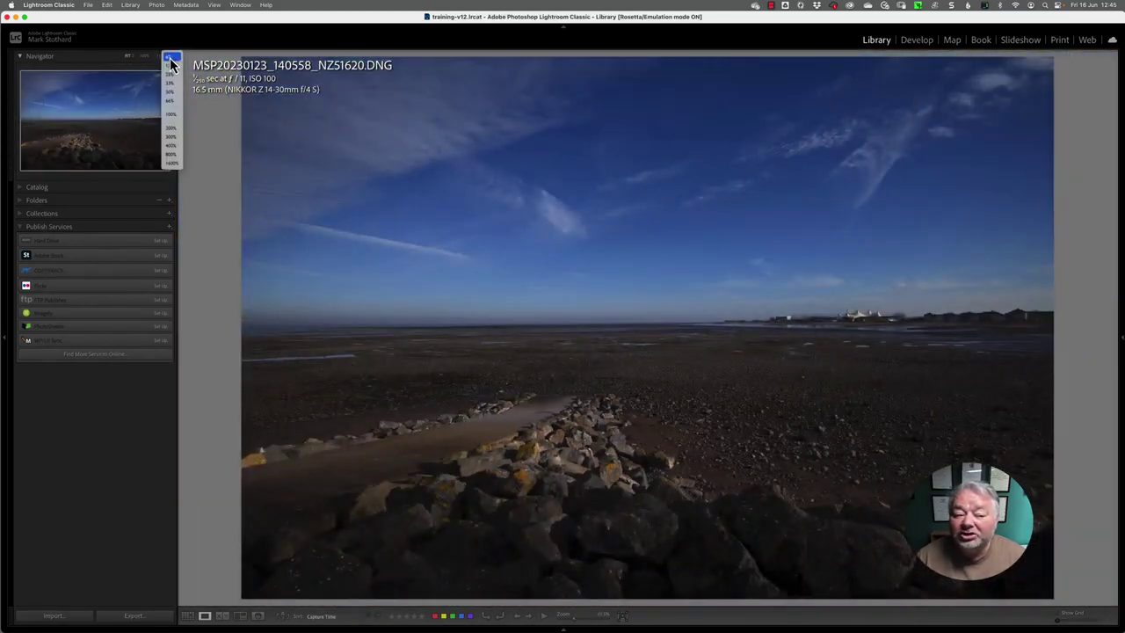
{"action": "left_click", "coordinate": [172, 106]}
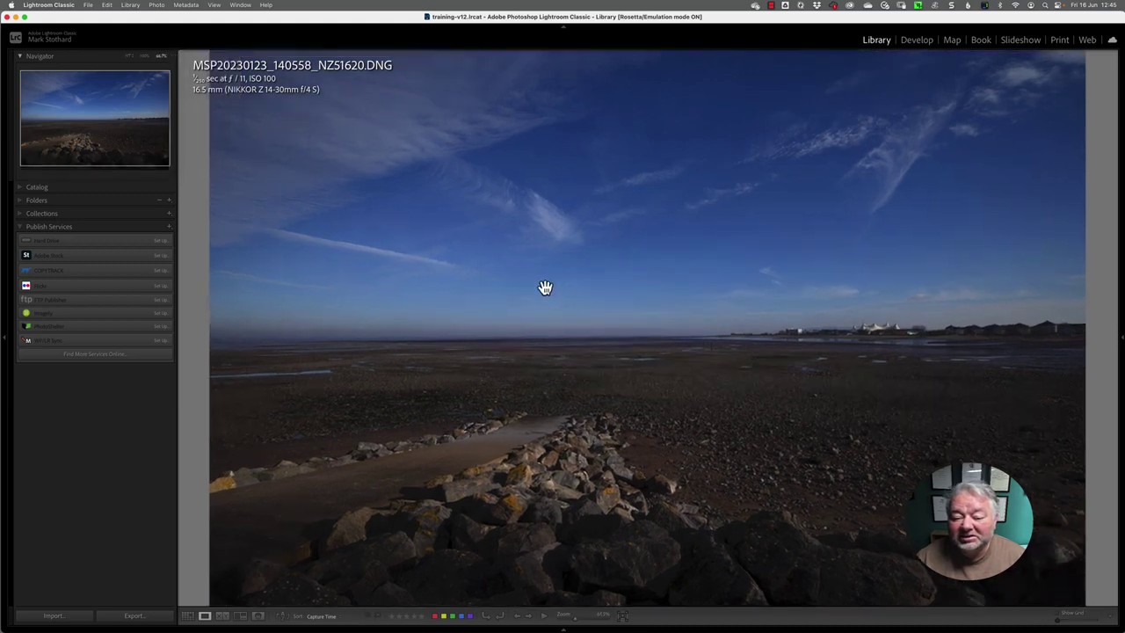
{"action": "left_click", "coordinate": [580, 296]}
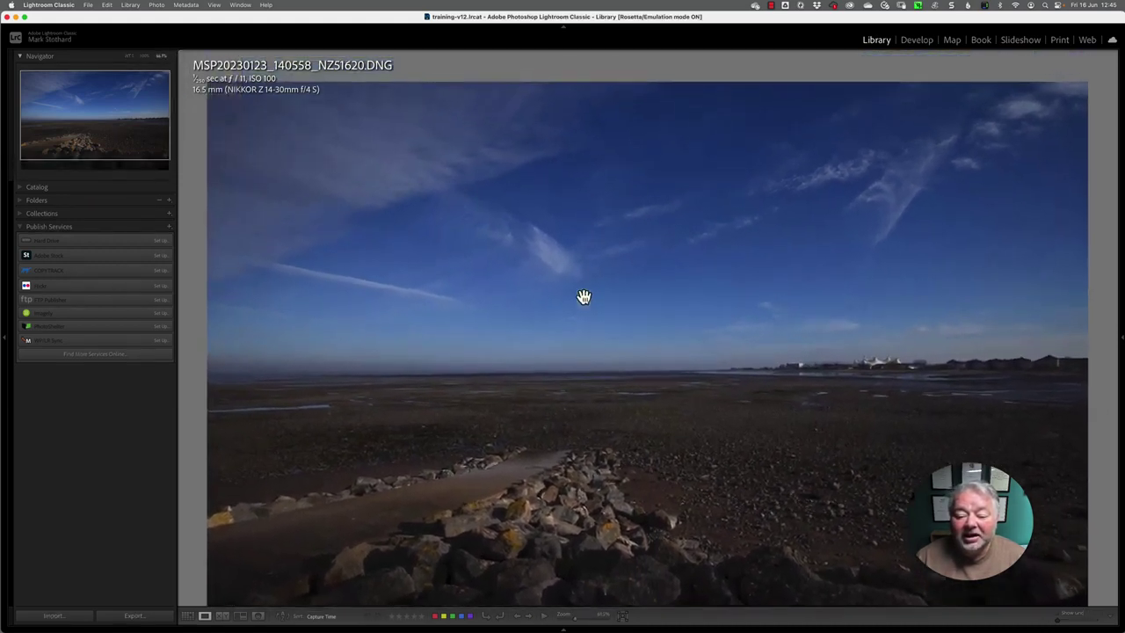
{"action": "left_click", "coordinate": [582, 296]}
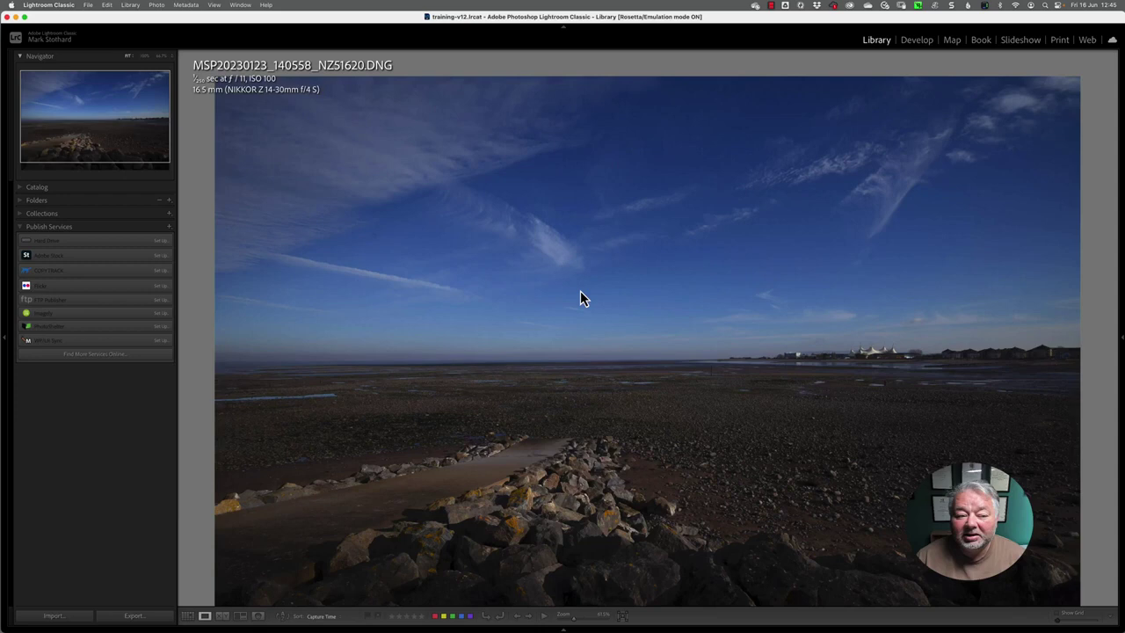
{"action": "left_click", "coordinate": [577, 293]}
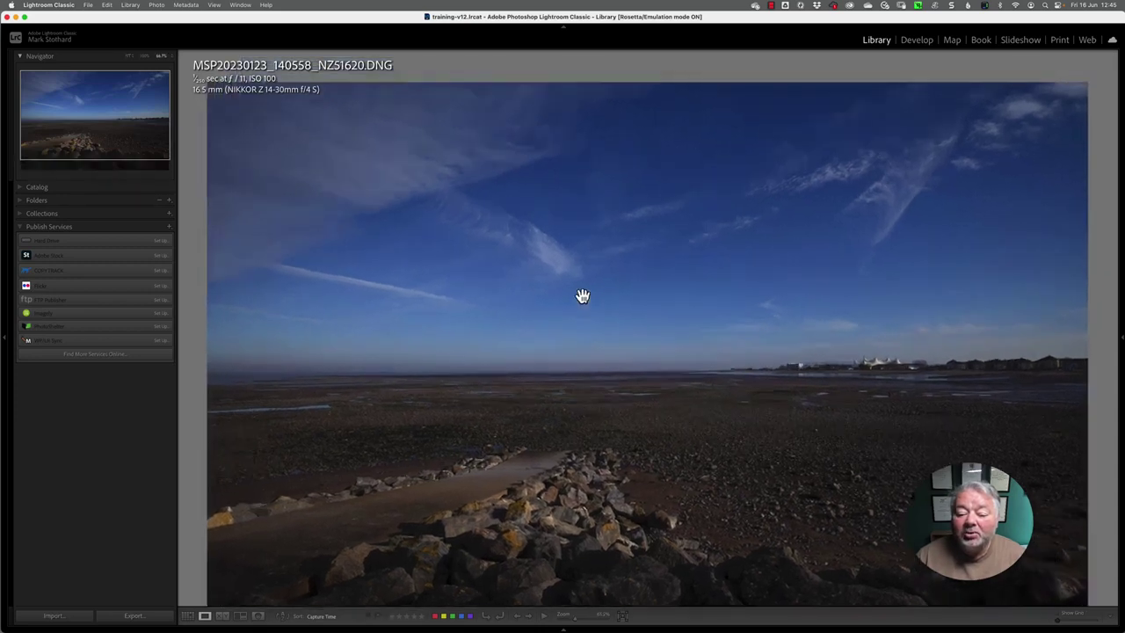
{"action": "mouse_move", "coordinate": [575, 294]}
{"action": "left_mouse_down"}
{"action": "mouse_move", "coordinate": [583, 356]}
{"action": "mouse_move", "coordinate": [585, 276]}
{"action": "mouse_move", "coordinate": [580, 377]}
{"action": "mouse_move", "coordinate": [586, 310]}
{"action": "left_mouse_up"}
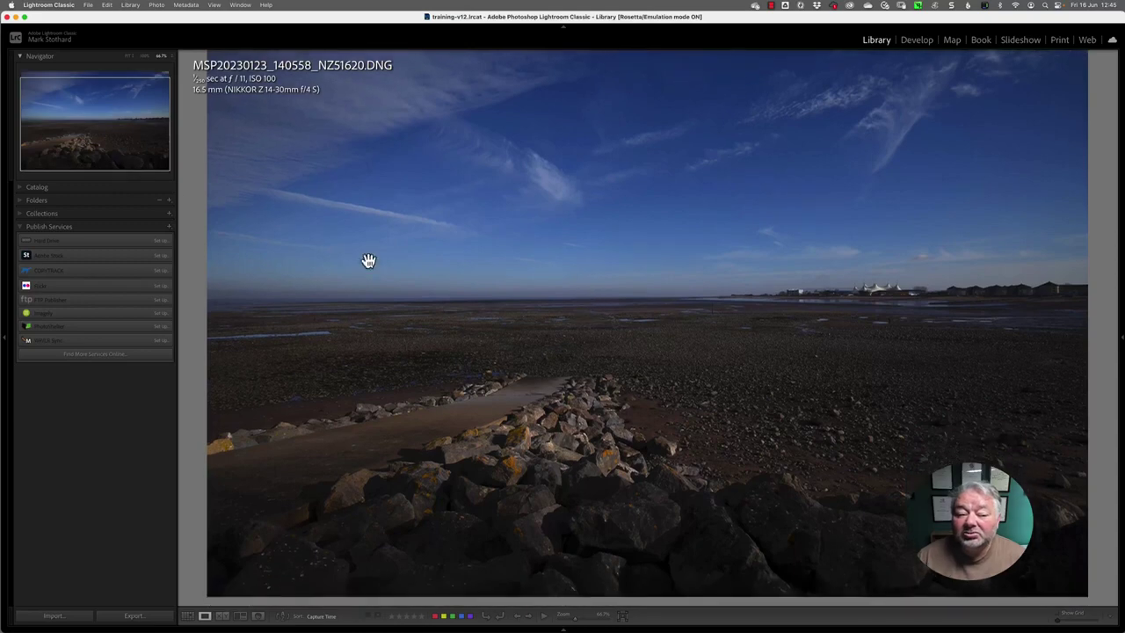
Magnify the photo to 200% and drag the Navigator box up toward the sky
{"action": "left_click", "coordinate": [167, 58]}
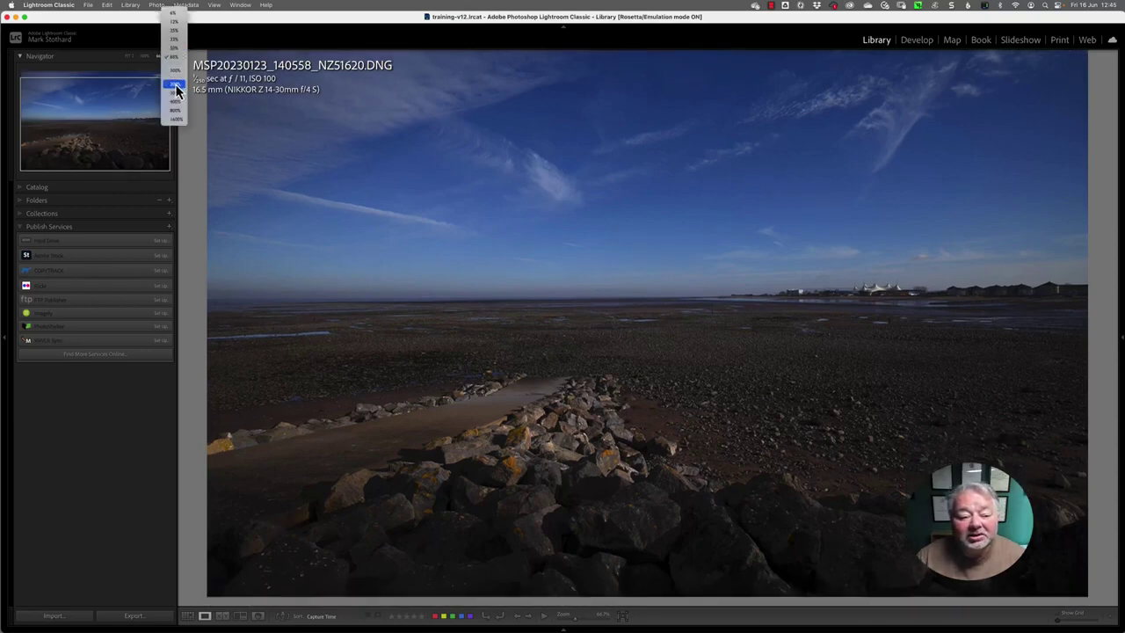
{"action": "left_click", "coordinate": [176, 87]}
{"action": "left_click_drag", "start_coordinate": [88, 126], "coordinate": [109, 161]}
Jump the 200% view between sky and shore in the Navigator, then return to FIT
{"action": "left_click", "coordinate": [49, 89]}
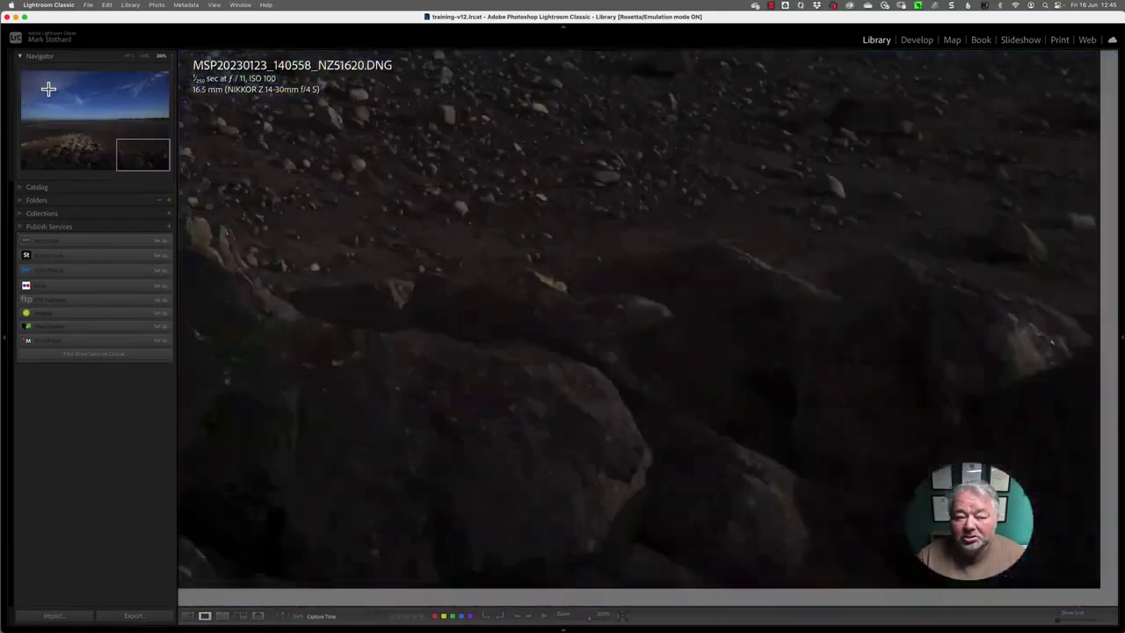
{"action": "left_click", "coordinate": [49, 89]}
{"action": "left_click", "coordinate": [48, 89]}
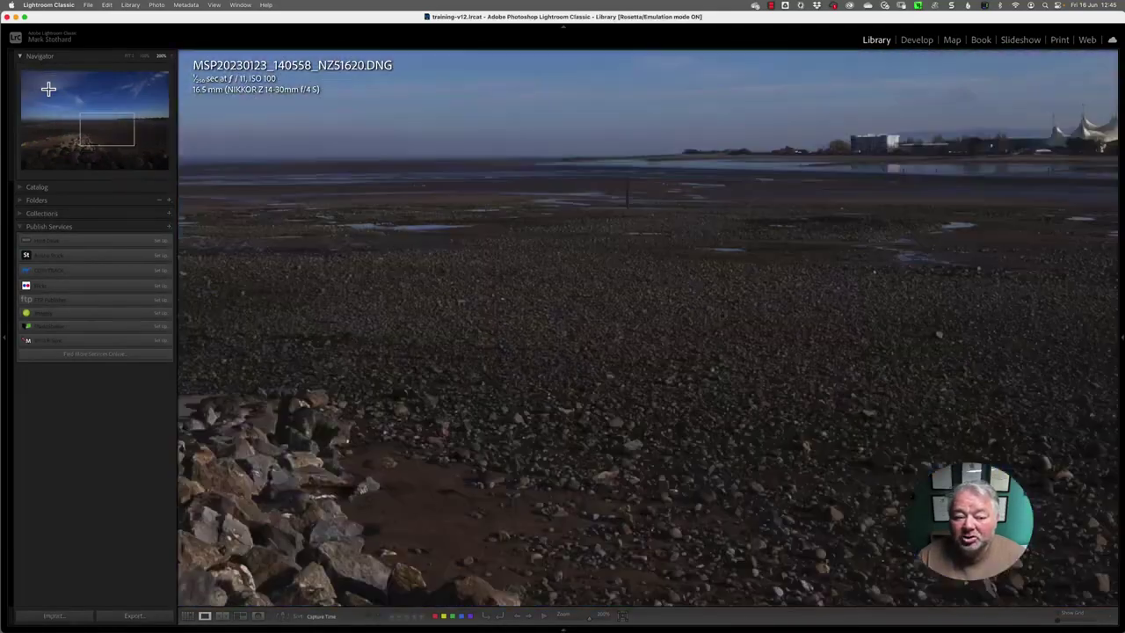
{"action": "left_click", "coordinate": [48, 89]}
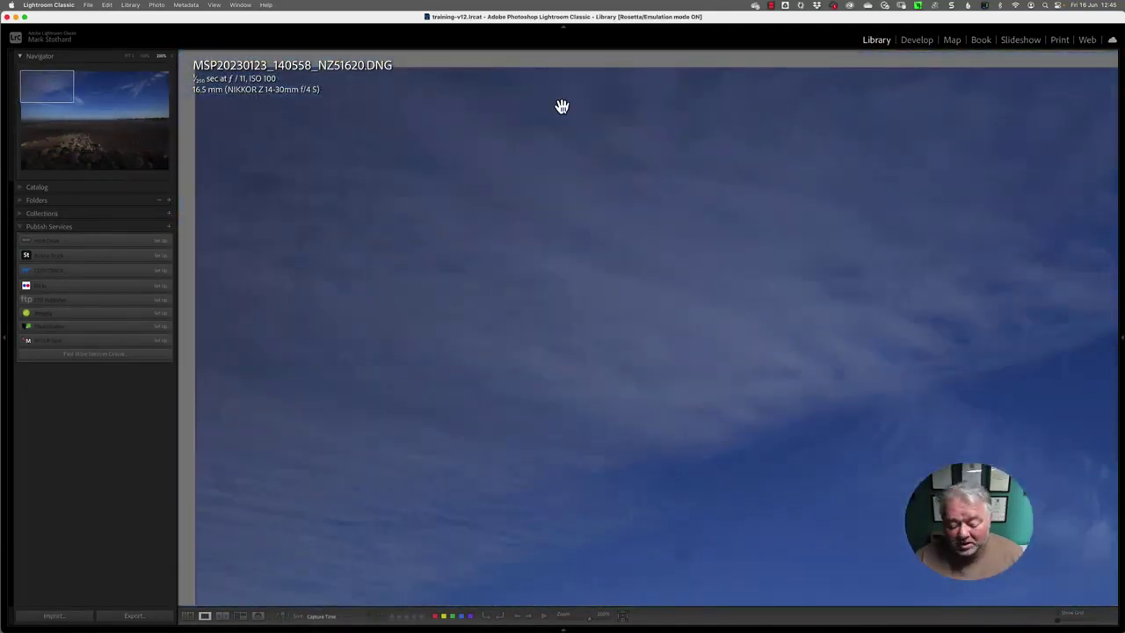
{"action": "left_click", "coordinate": [129, 58]}
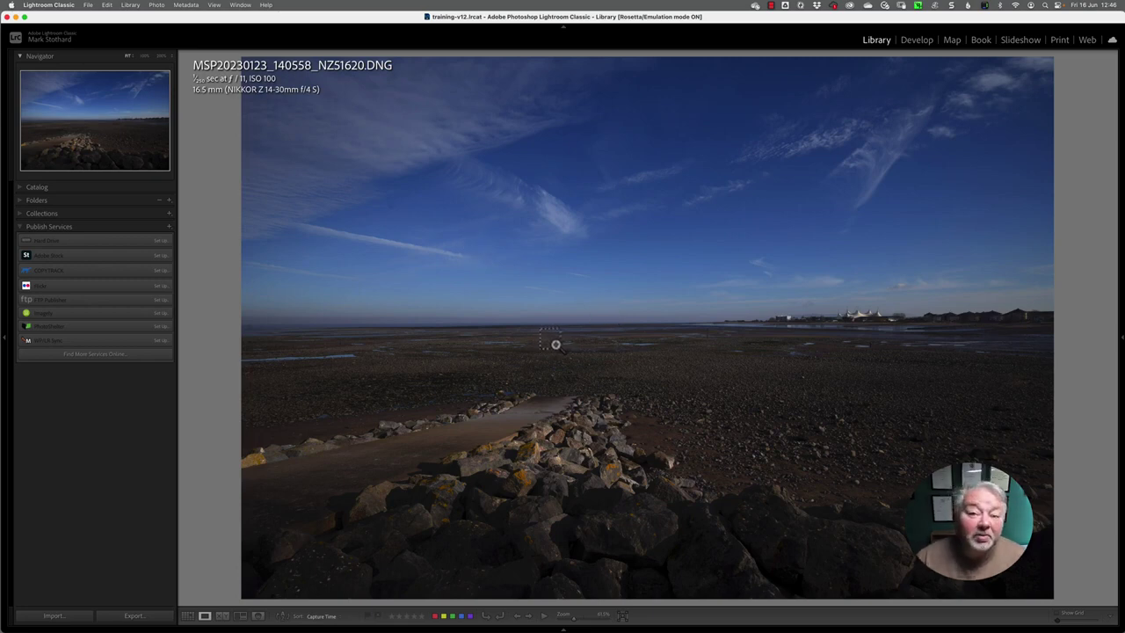
{"action": "left_click_drag", "start_coordinate": [602, 431], "coordinate": [685, 492]}
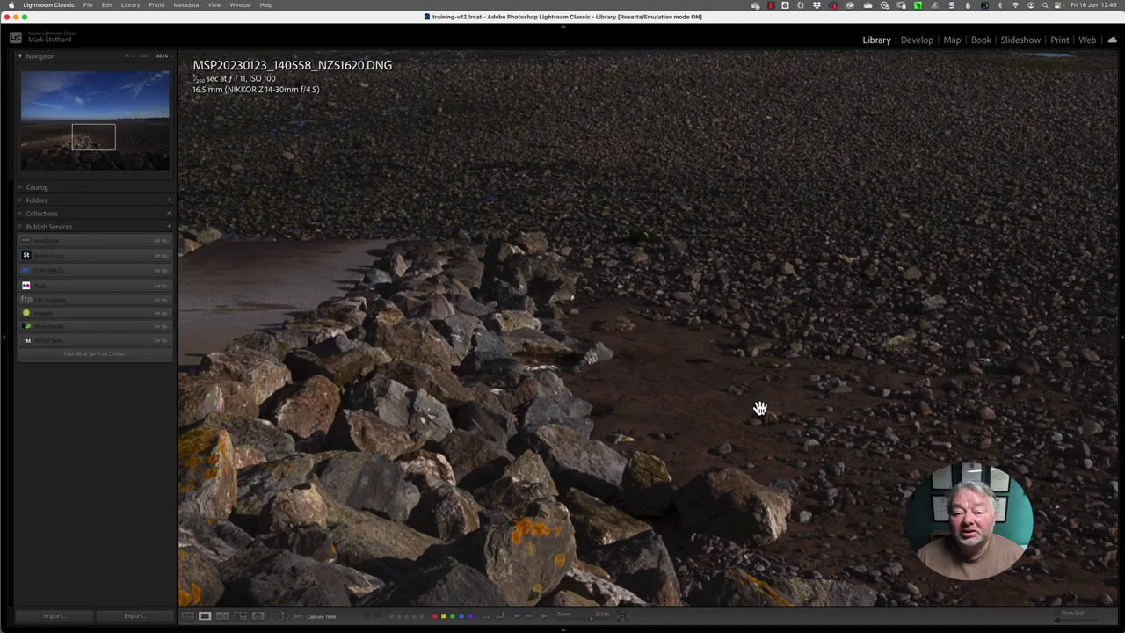
{"action": "left_click", "coordinate": [656, 360]}
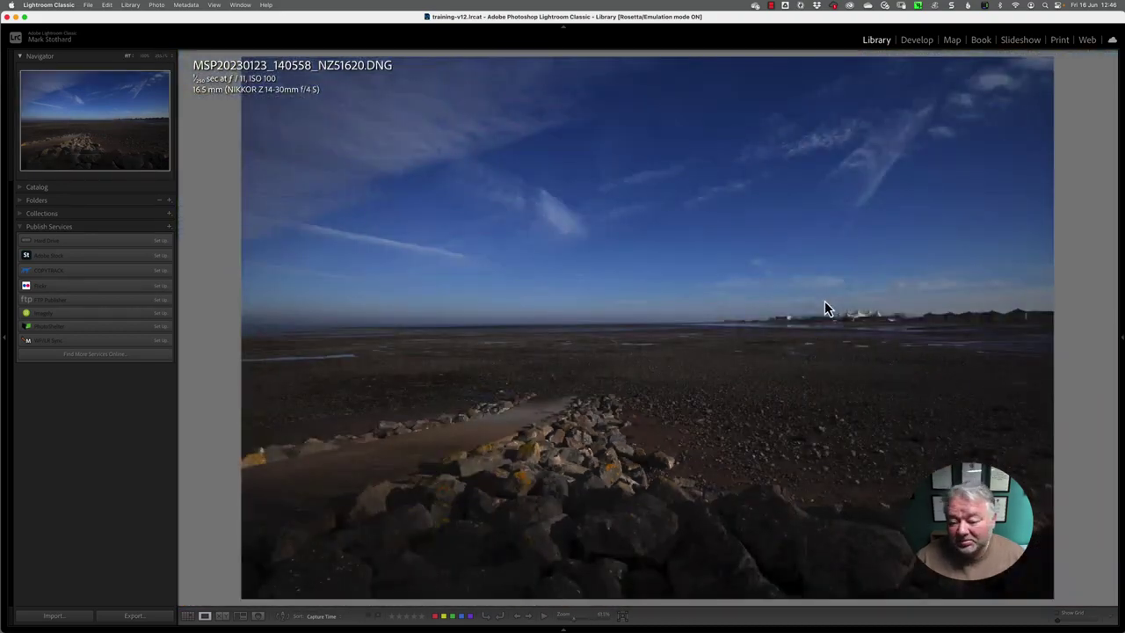
{"action": "left_click_drag", "start_coordinate": [822, 290], "coordinate": [937, 378]}
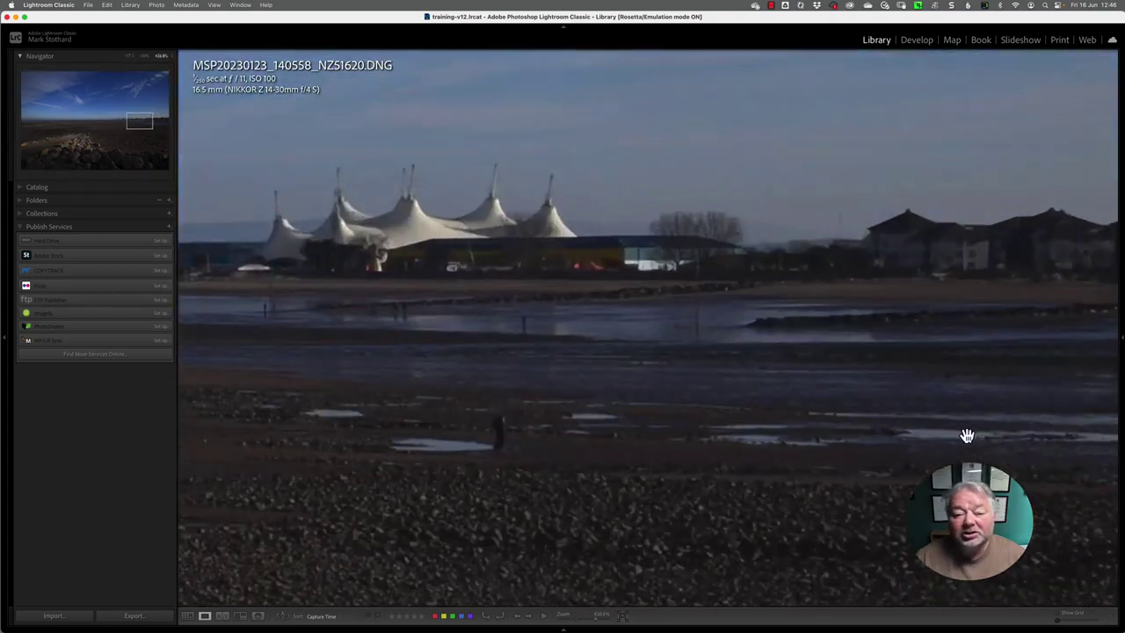
{"action": "left_click", "coordinate": [738, 394]}
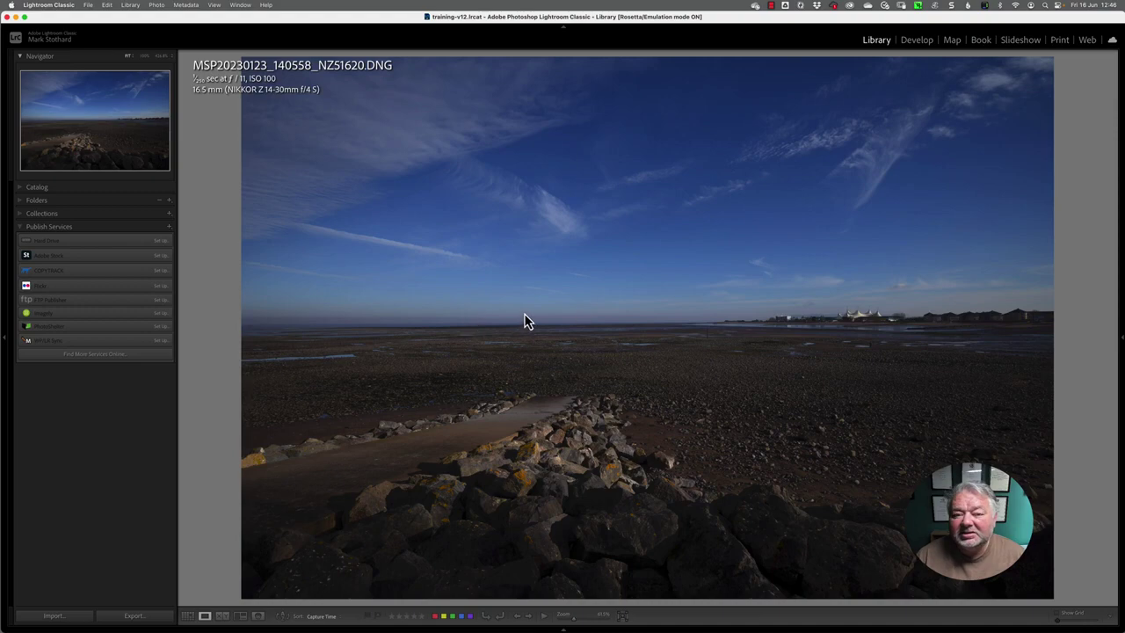
{"action": "left_click_drag", "start_coordinate": [457, 308], "coordinate": [760, 530]}
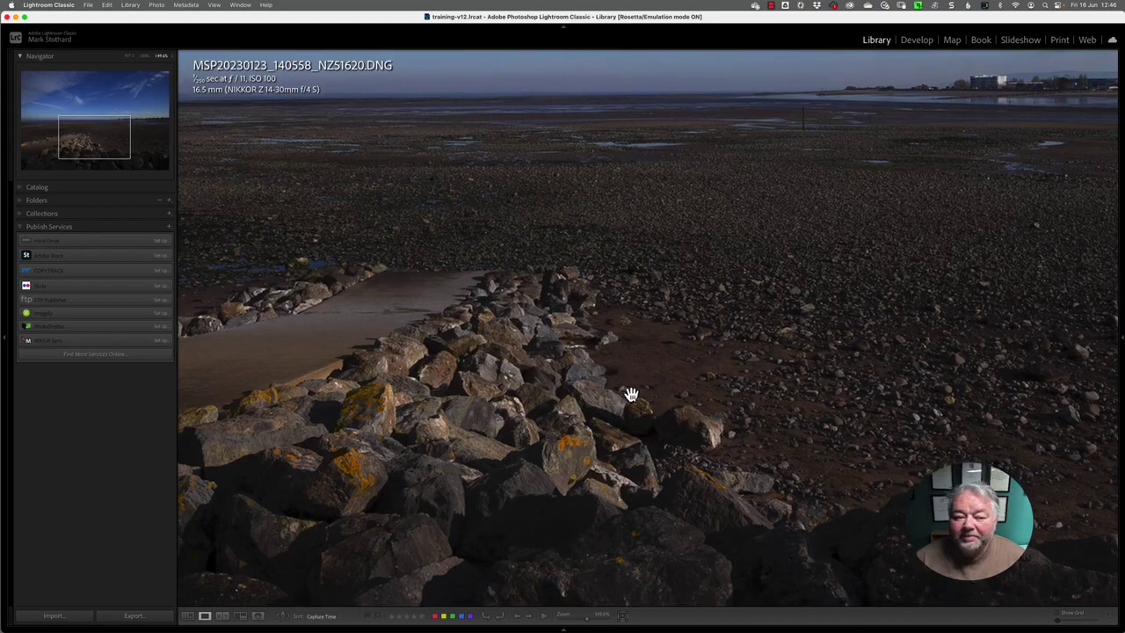
{"action": "left_click", "coordinate": [623, 401]}
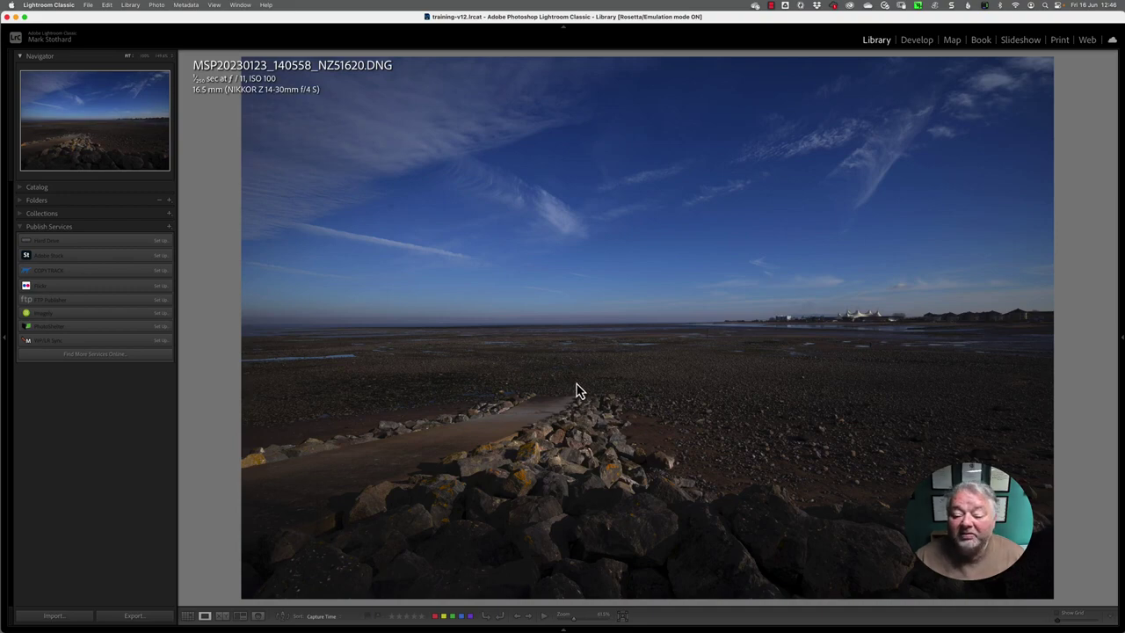
{"action": "left_click", "coordinate": [595, 358]}
{"action": "left_click", "coordinate": [594, 363]}
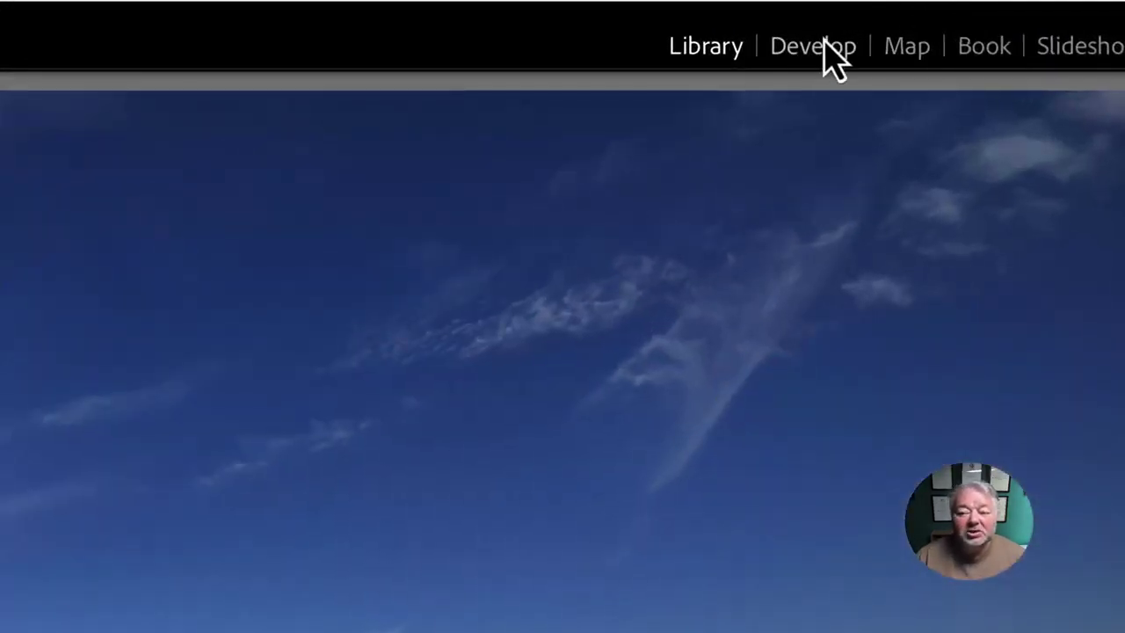
Open the photo in Develop and click-zoom on the distant shoreline, then back to fitted
{"action": "left_click", "coordinate": [810, 49]}
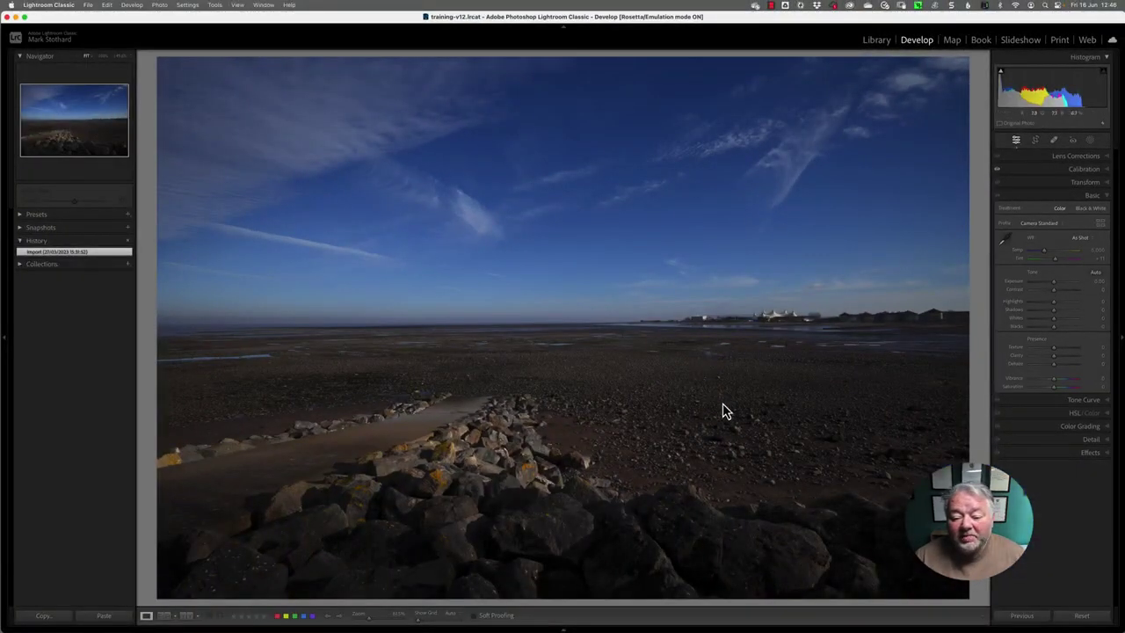
{"action": "left_click", "coordinate": [678, 349]}
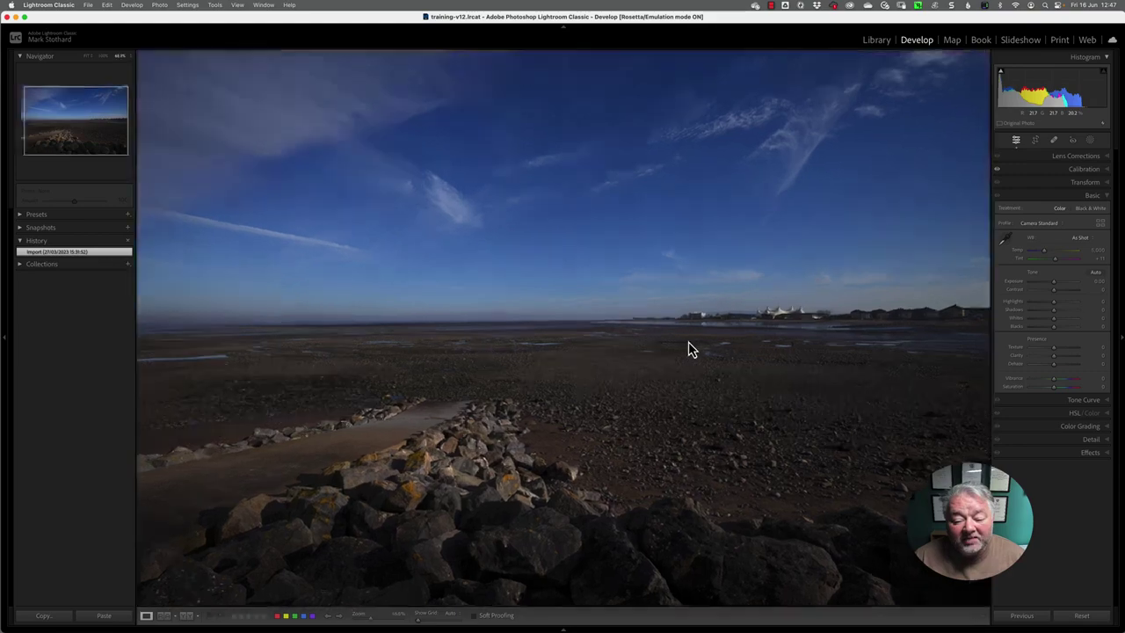
{"action": "left_click", "coordinate": [748, 343]}
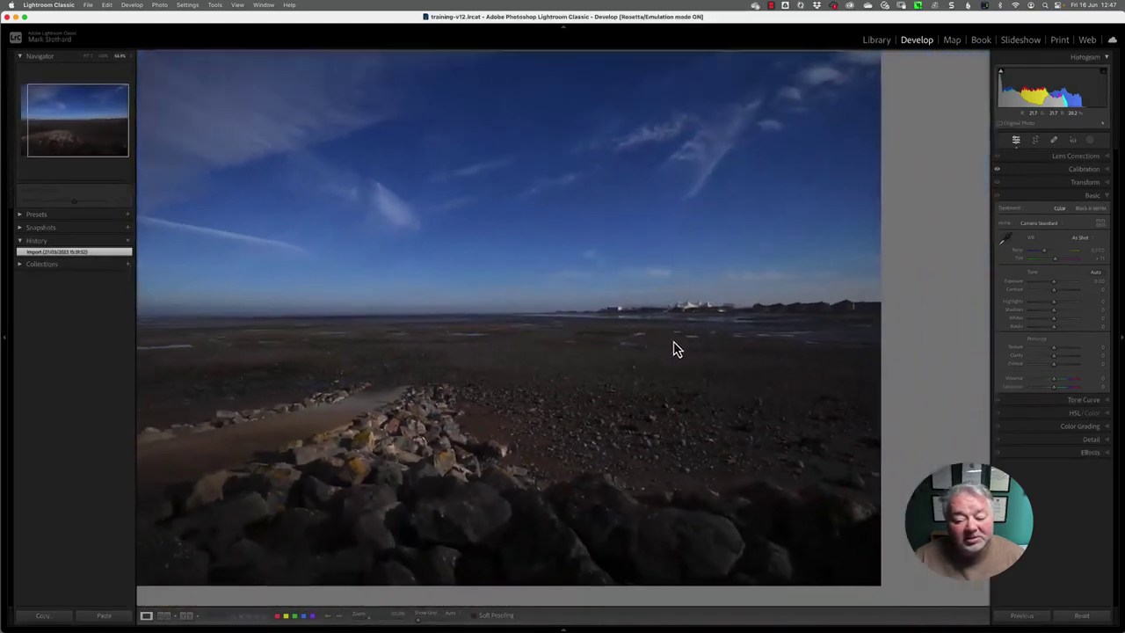
{"action": "left_click", "coordinate": [721, 347]}
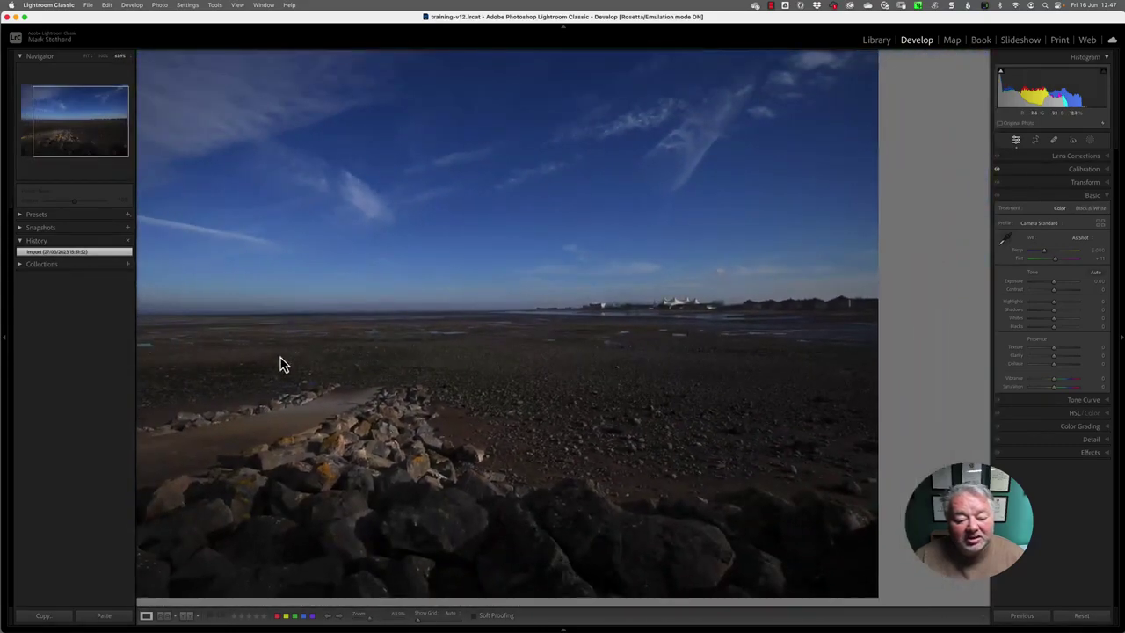
Scrubby-zoom the photo by Shift-dragging left until it shrinks below fitted size
{"action": "left_click", "coordinate": [244, 352]}
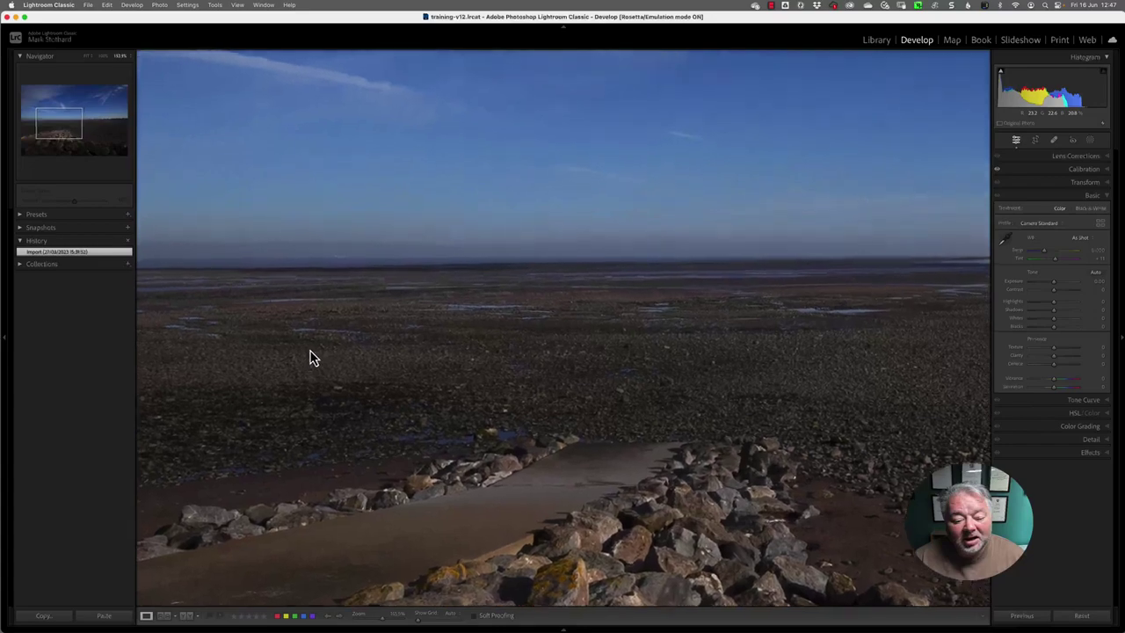
{"action": "left_click_drag", "start_coordinate": [313, 357], "coordinate": [258, 355]}
{"action": "left_click_drag", "start_coordinate": [602, 360], "coordinate": [565, 356]}
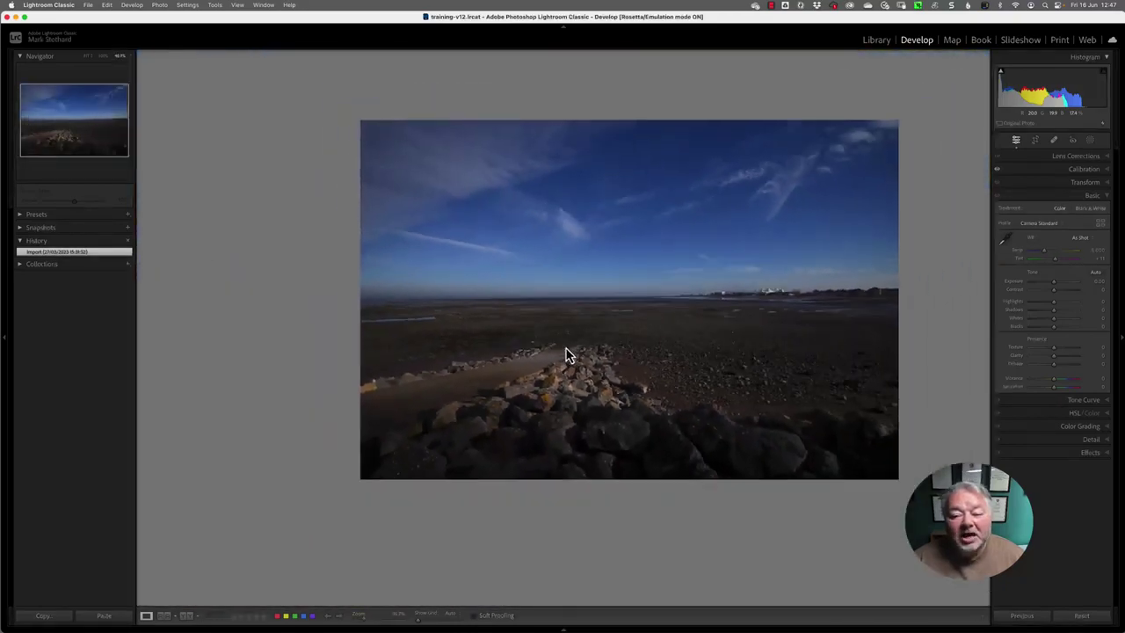